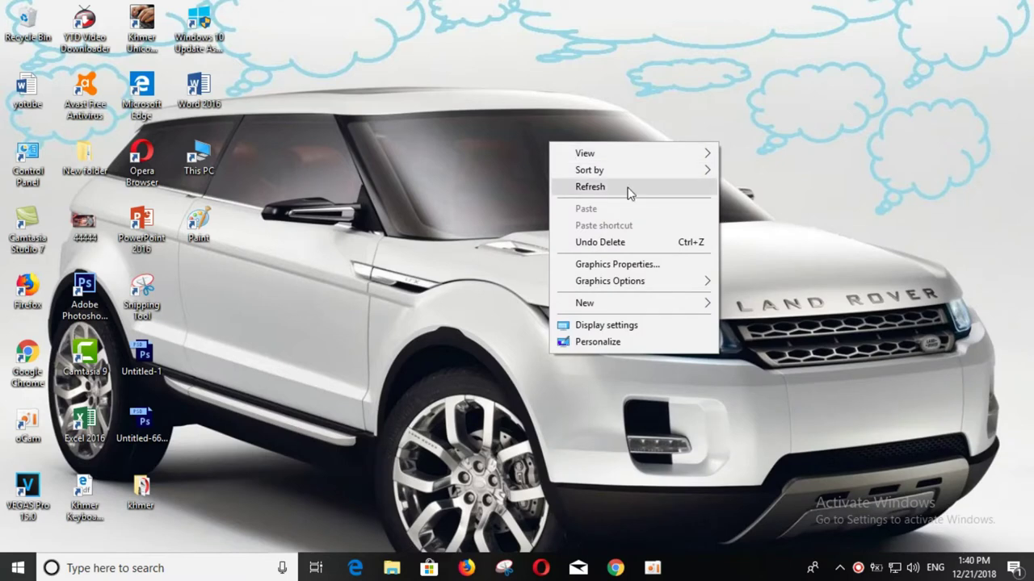
pyautogui.rightClick(602, 149)
pyautogui.click(640, 195)
pyautogui.rightClick(599, 154)
pyautogui.click(638, 195)
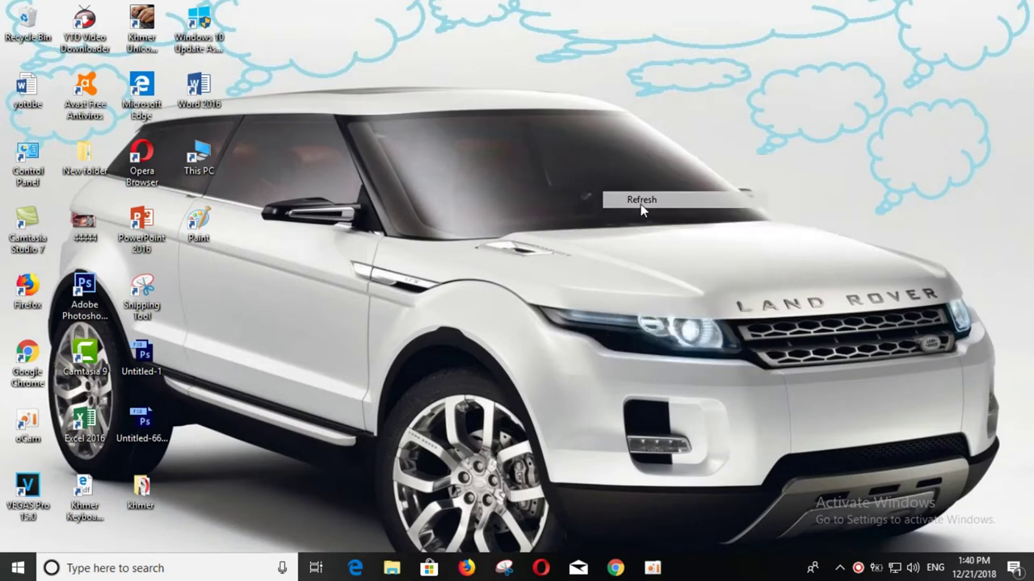
# Launch VEGAS Pro 15.0 and dismiss the MAGIX Holiday Sale offer
pyautogui.doubleClick(28, 487)
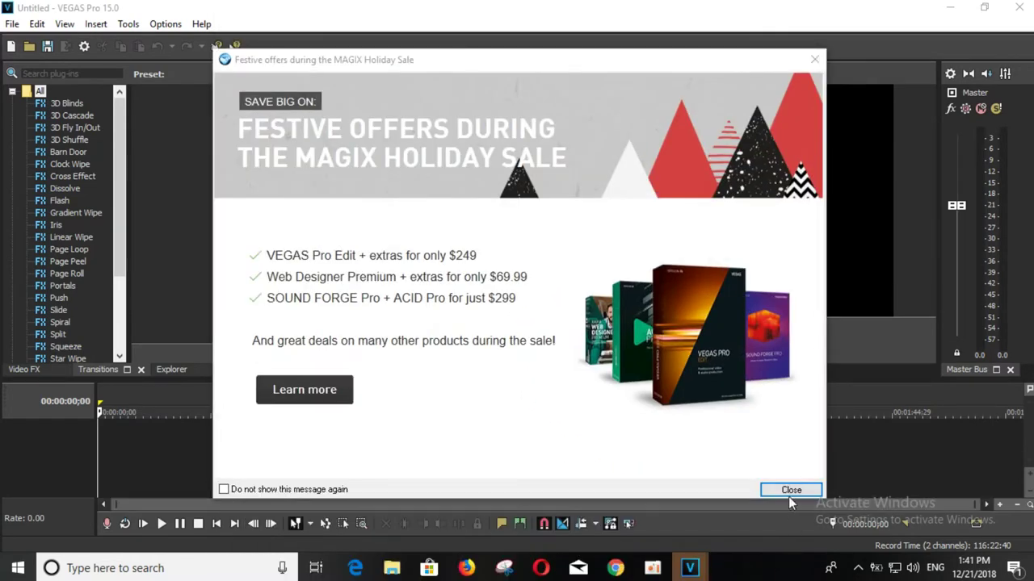
pyautogui.click(790, 492)
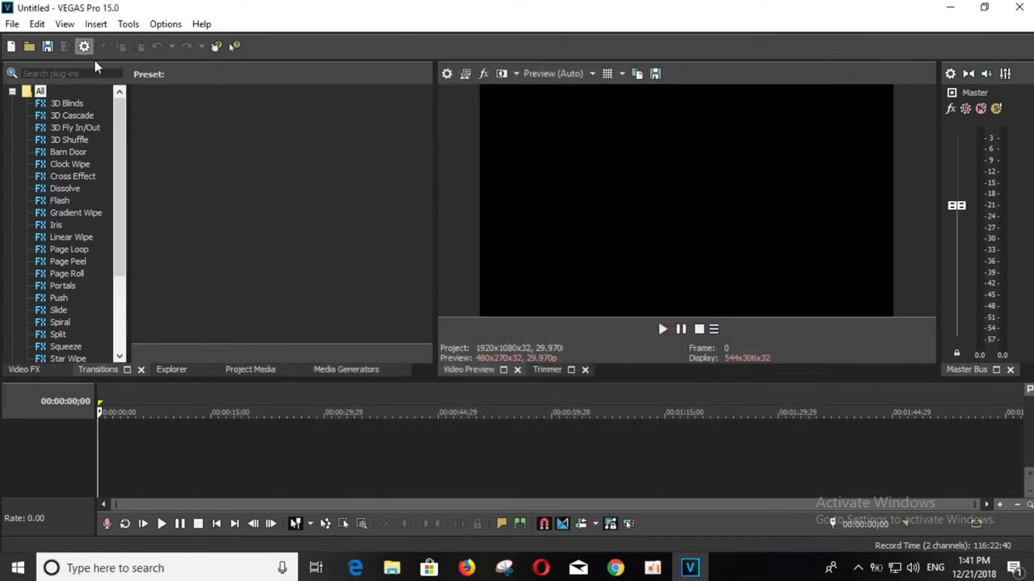
# Open the Kun Krou [OFFICIAL AUDIO] video from the Documents folder onto the timeline
pyautogui.click(11, 25)
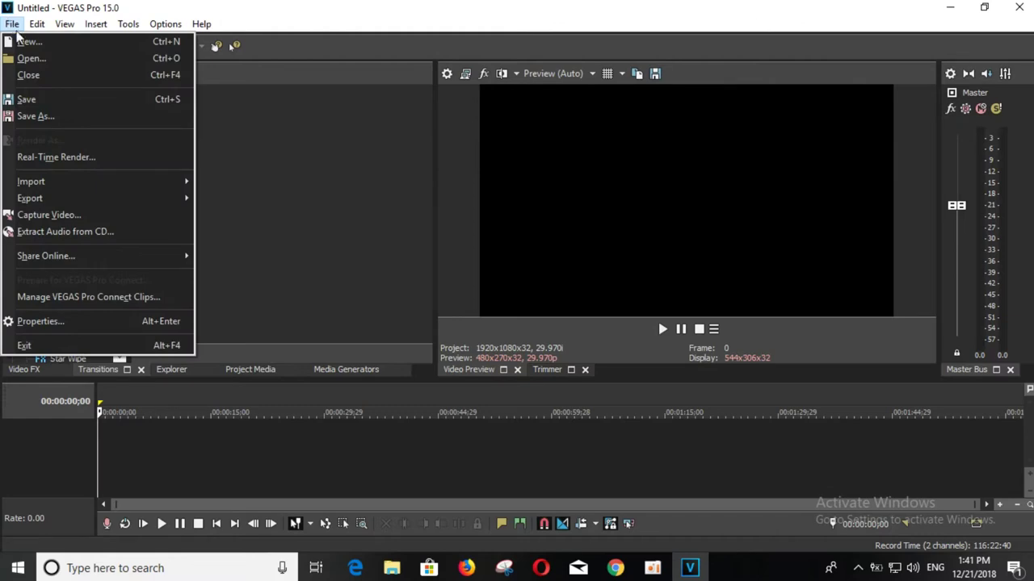
pyautogui.click(29, 58)
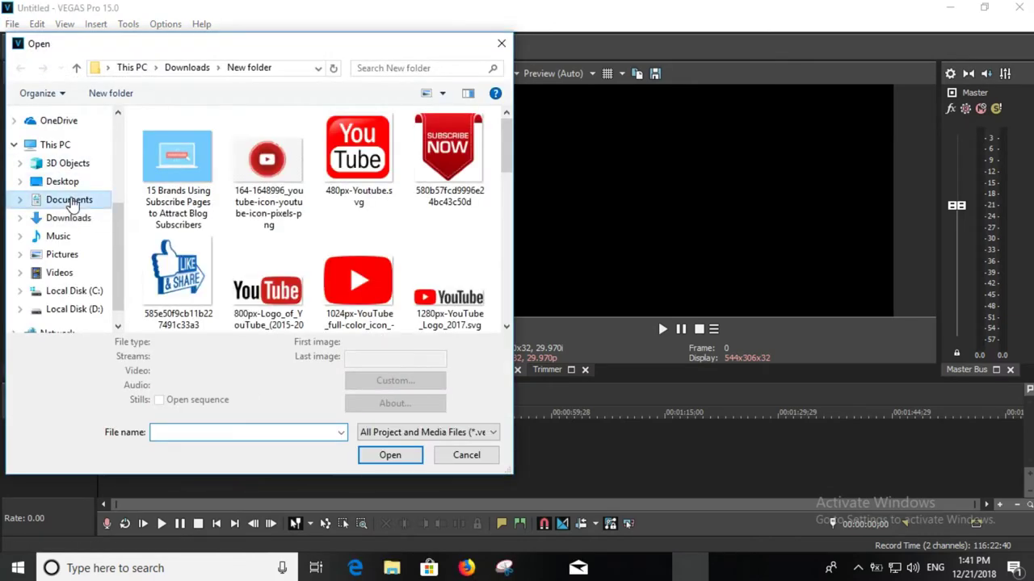
pyautogui.click(69, 201)
pyautogui.scroll(-3, 410, 272)
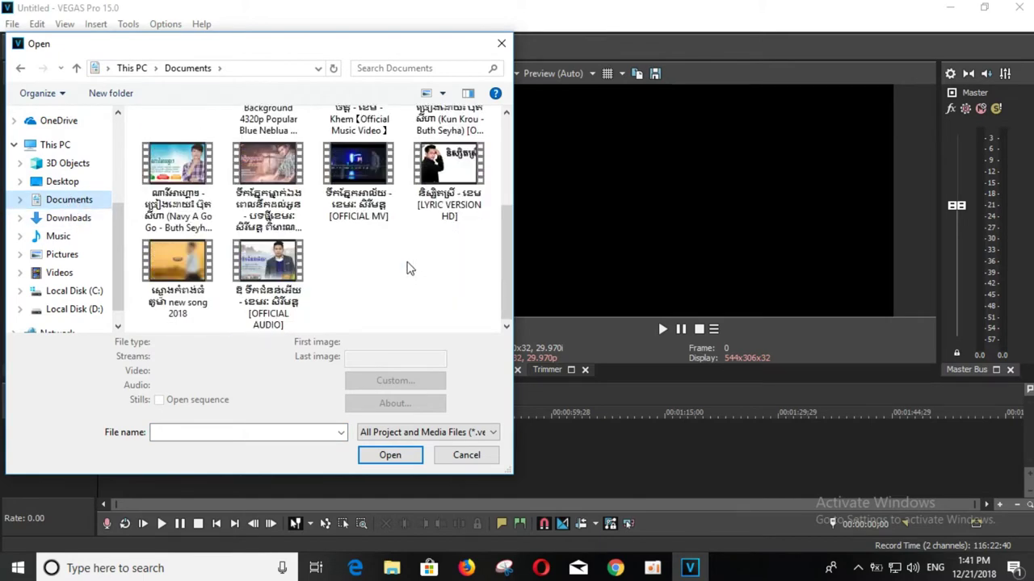
pyautogui.scroll(3, 409, 269)
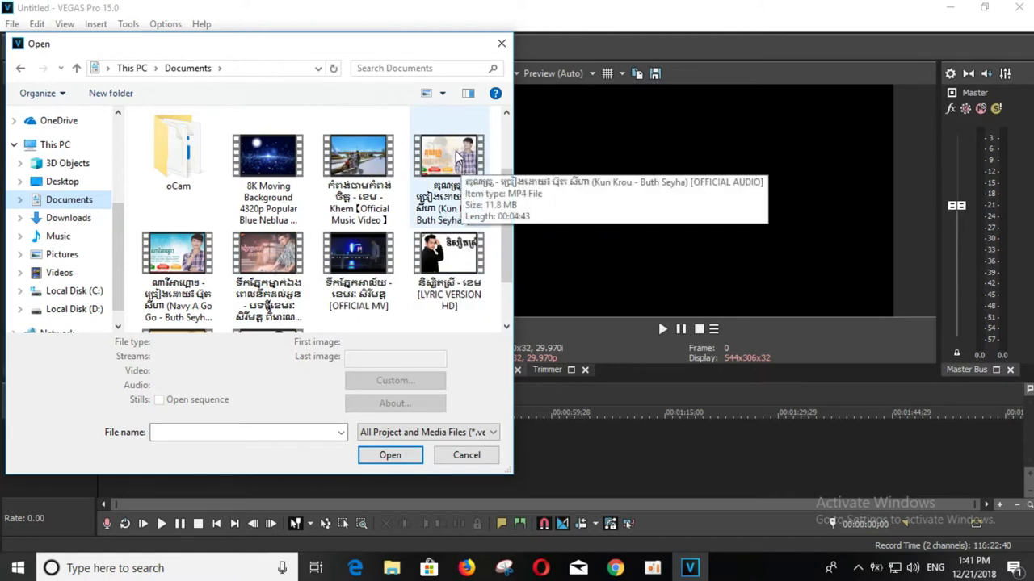
pyautogui.click(445, 198)
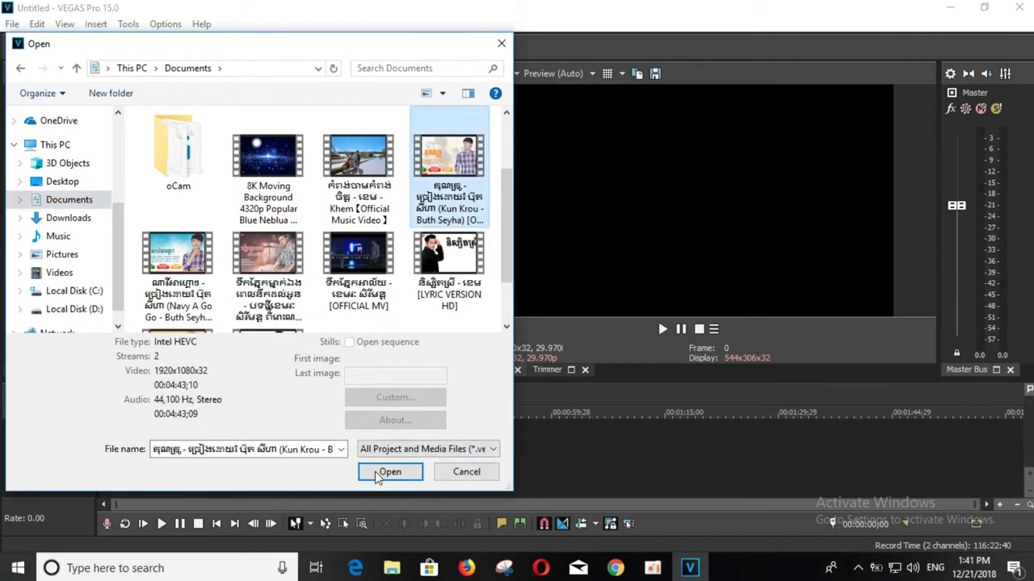
pyautogui.click(392, 474)
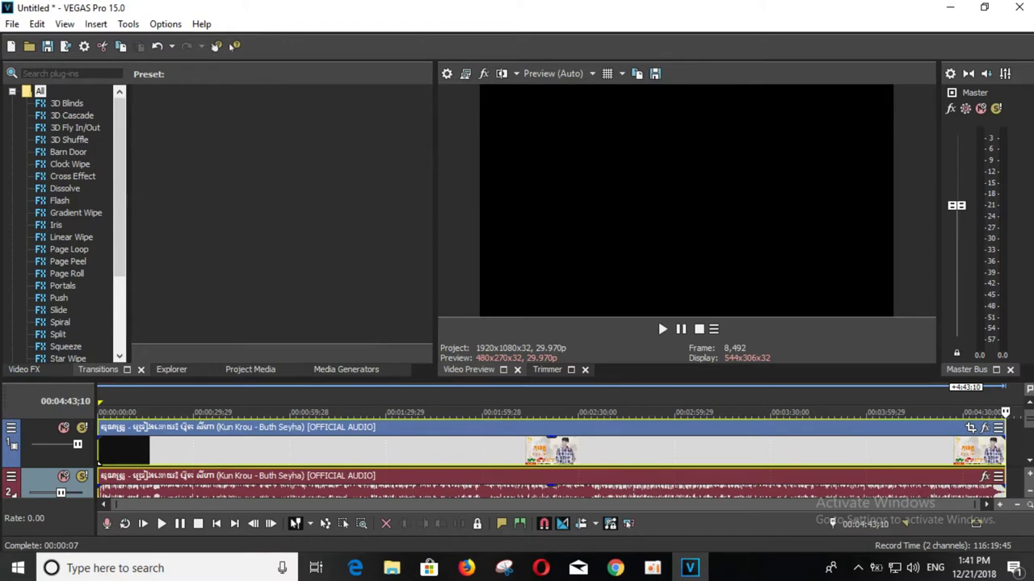
# Reduce the song audio track's height and add the 8K Moving Background 4320p video from Documents to the timeline
pyautogui.scroll(-1, 1030, 489)
pyautogui.click(1029, 494)
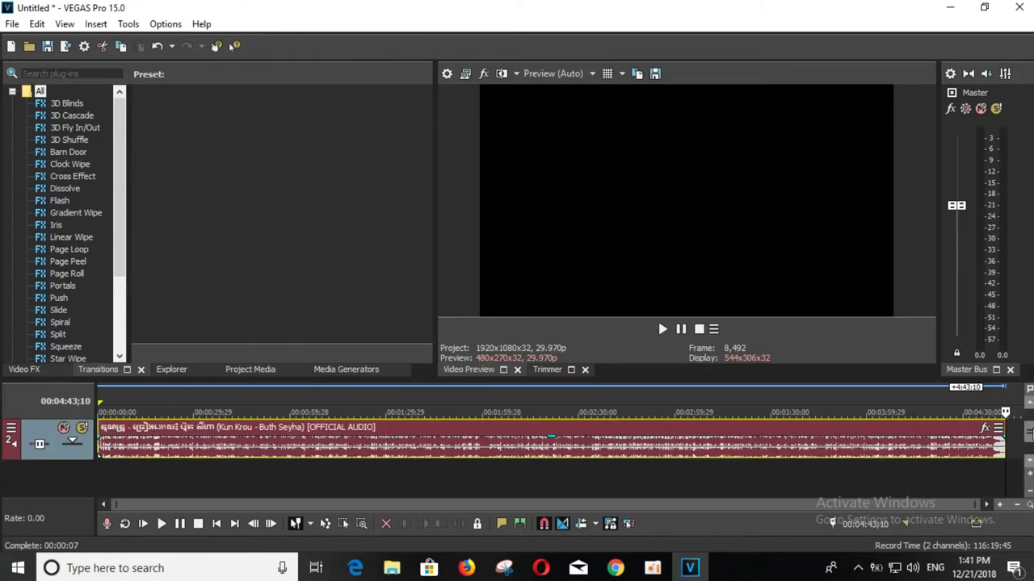
pyautogui.scroll(1, 1029, 428)
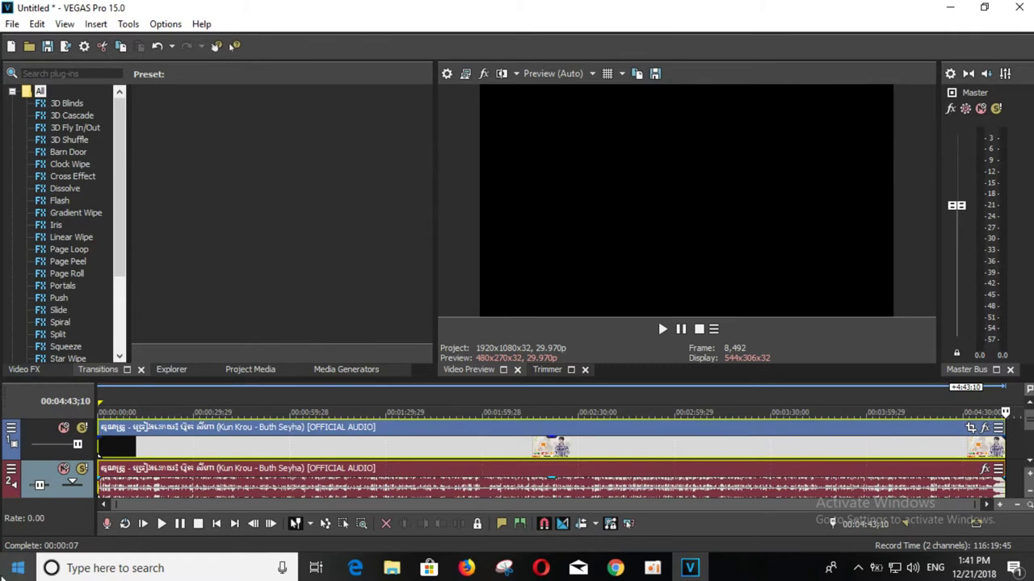
pyautogui.click(11, 23)
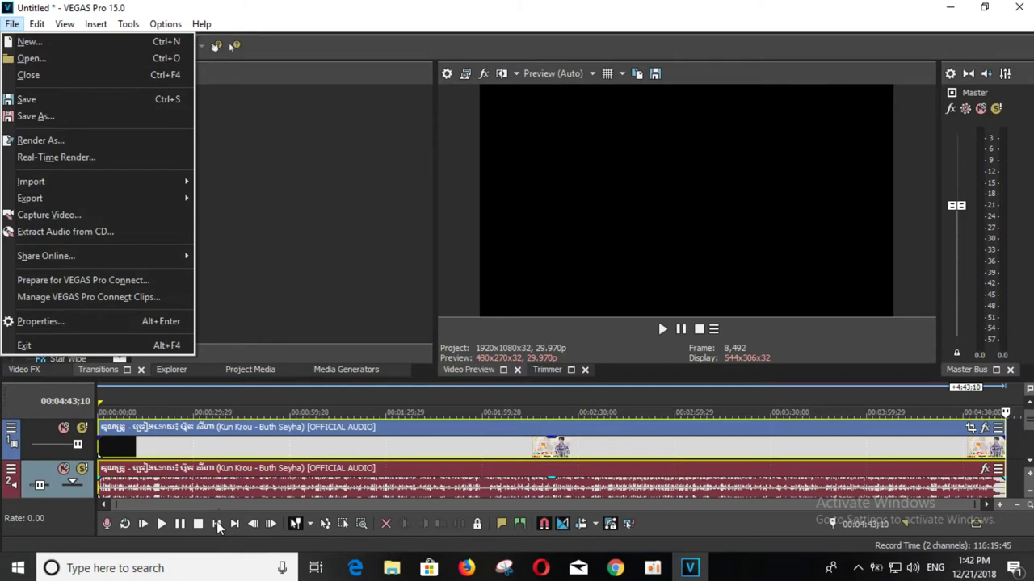
pyautogui.click(31, 58)
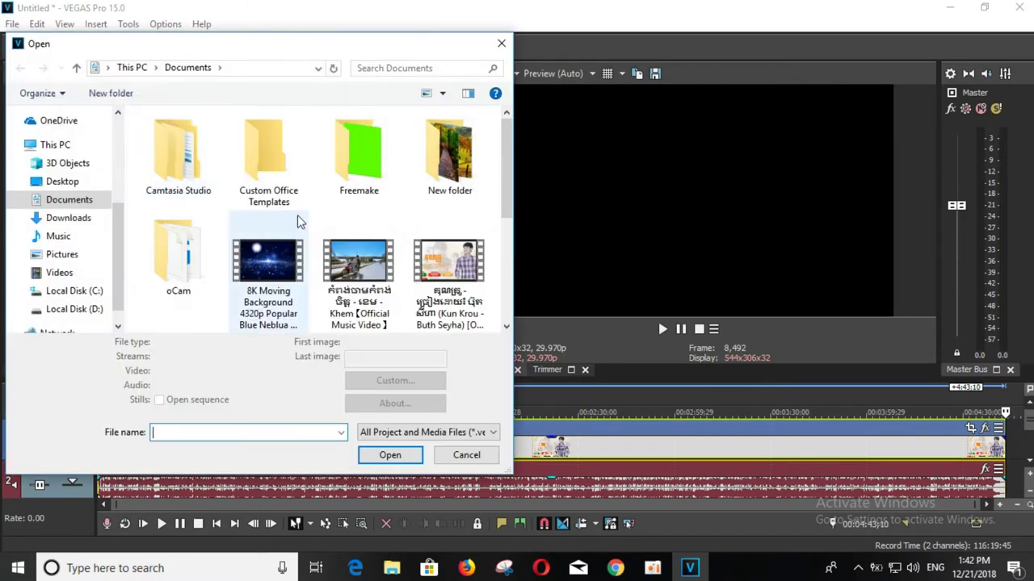
pyautogui.click(278, 261)
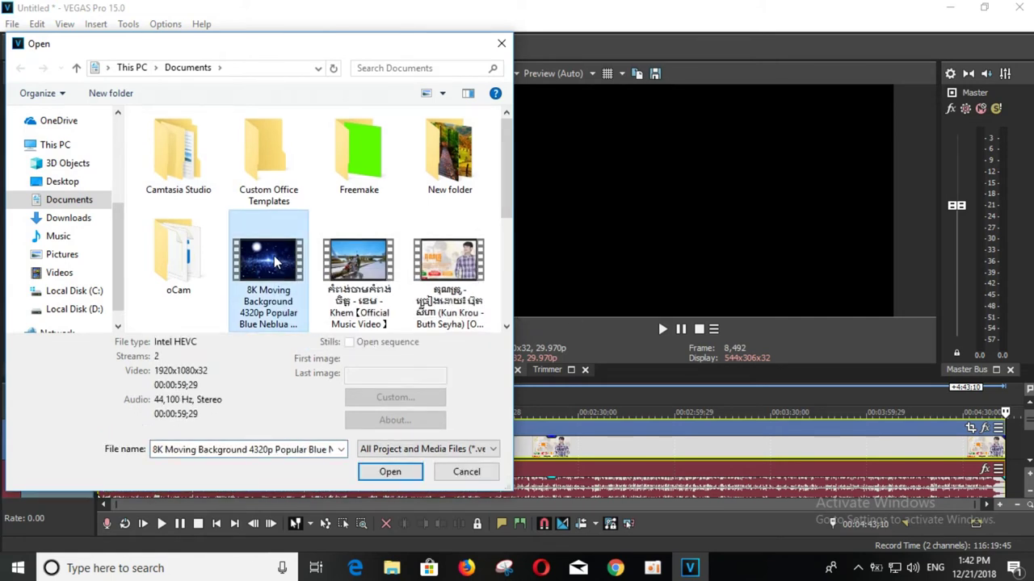
pyautogui.click(390, 473)
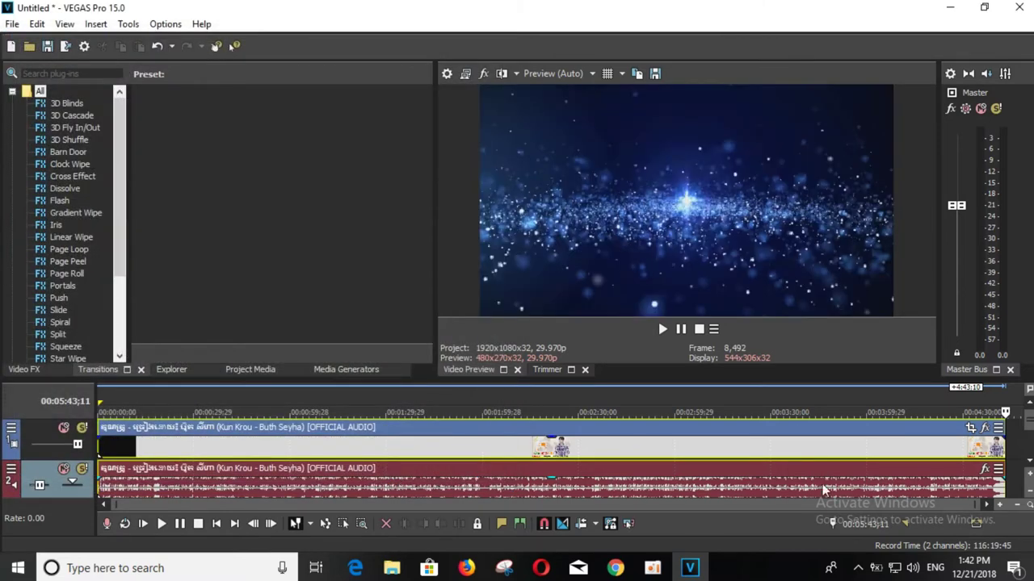
# Move the 8K Moving Background clip to the start of the timeline on new tracks below the song
pyautogui.scroll(-2, 985, 436)
pyautogui.scroll(-1, 985, 436)
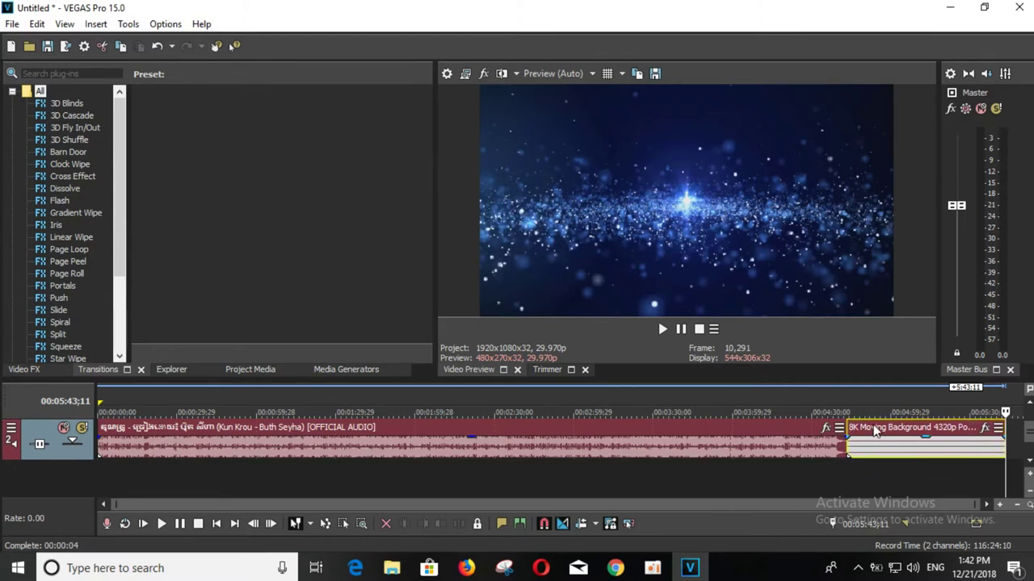
pyautogui.moveTo(875, 430)
pyautogui.mouseDown()
pyautogui.moveTo(887, 467)
pyautogui.moveTo(643, 558)
pyautogui.moveTo(521, 509)
pyautogui.moveTo(744, 472)
pyautogui.moveTo(751, 504)
pyautogui.moveTo(962, 460)
pyautogui.moveTo(956, 499)
pyautogui.moveTo(935, 446)
pyautogui.moveTo(870, 444)
pyautogui.mouseUp()
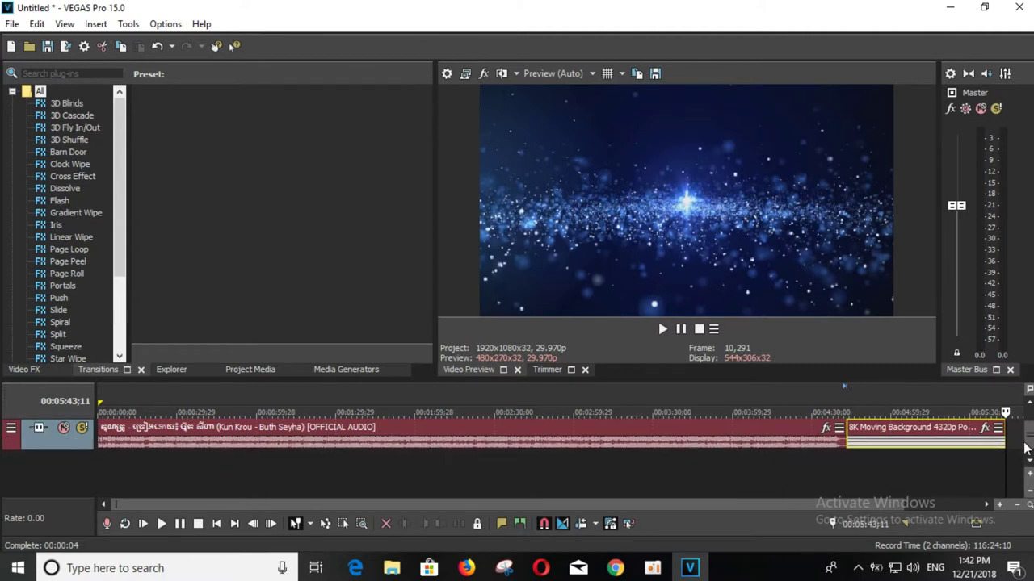
pyautogui.scroll(1, 1027, 403)
pyautogui.moveTo(888, 446); pyautogui.dragTo(127, 473)
pyautogui.hotkey('ctrl', 'z')
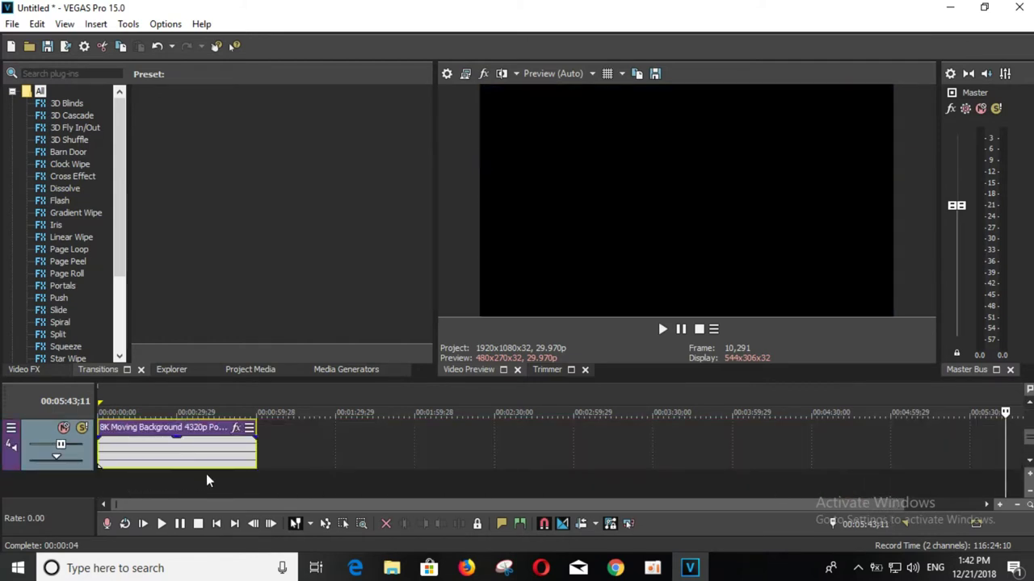
# Extend the 8K Moving Background clip to end together with the song video
pyautogui.scroll(1, 1029, 430)
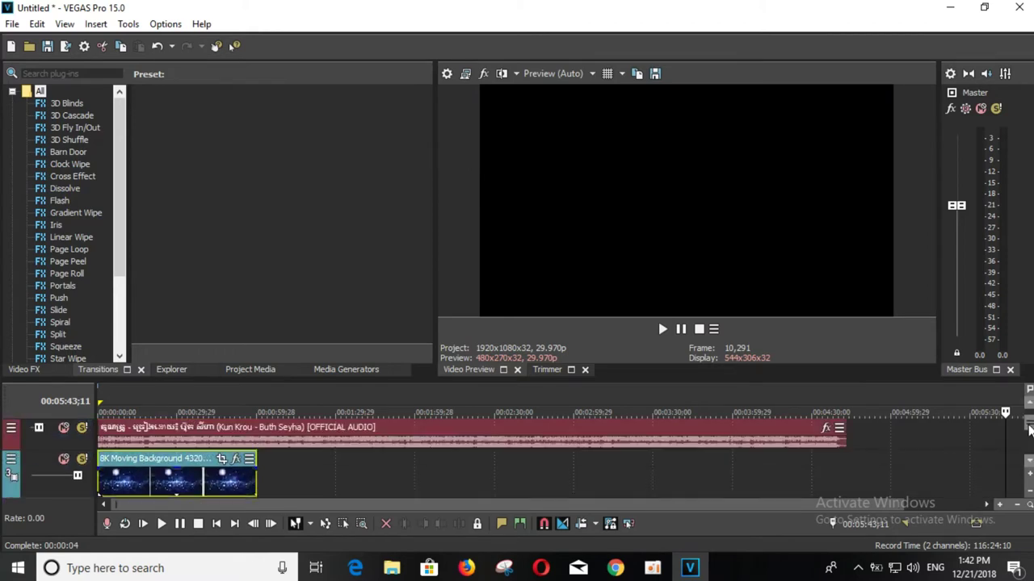
pyautogui.moveTo(260, 459); pyautogui.dragTo(856, 417)
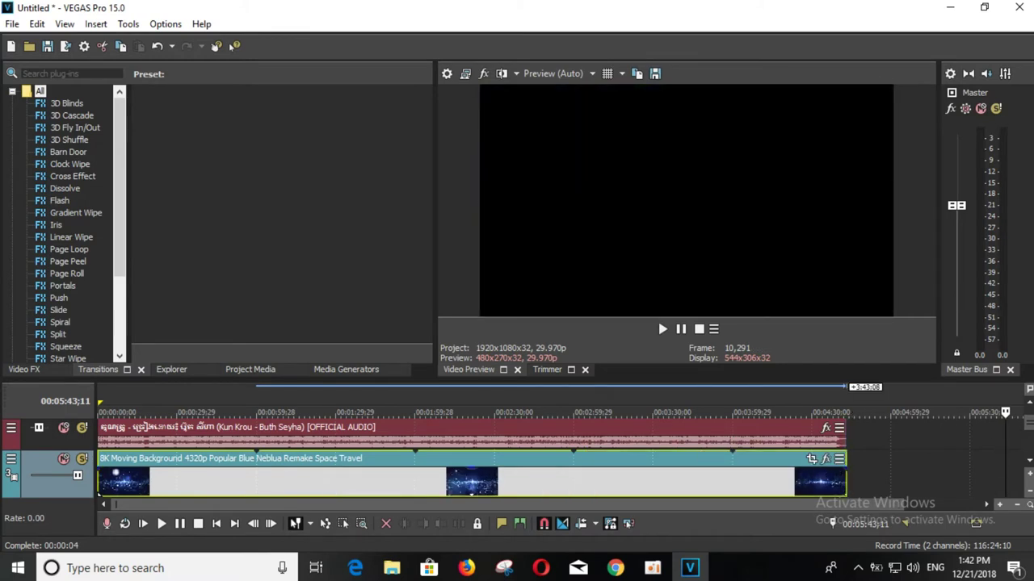
pyautogui.scroll(-1, 1030, 448)
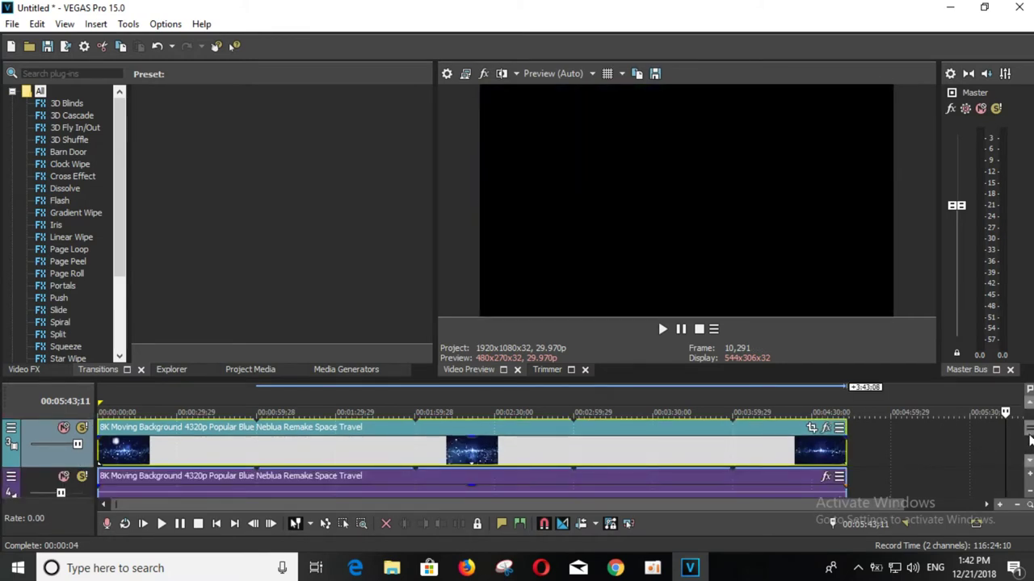
pyautogui.scroll(-1, 1030, 444)
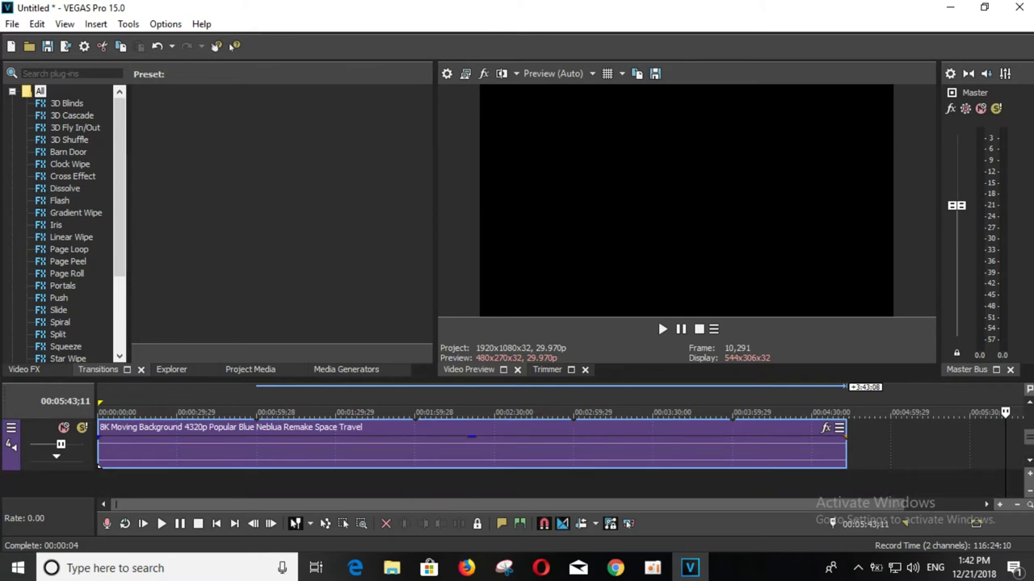
pyautogui.scroll(3, 1029, 436)
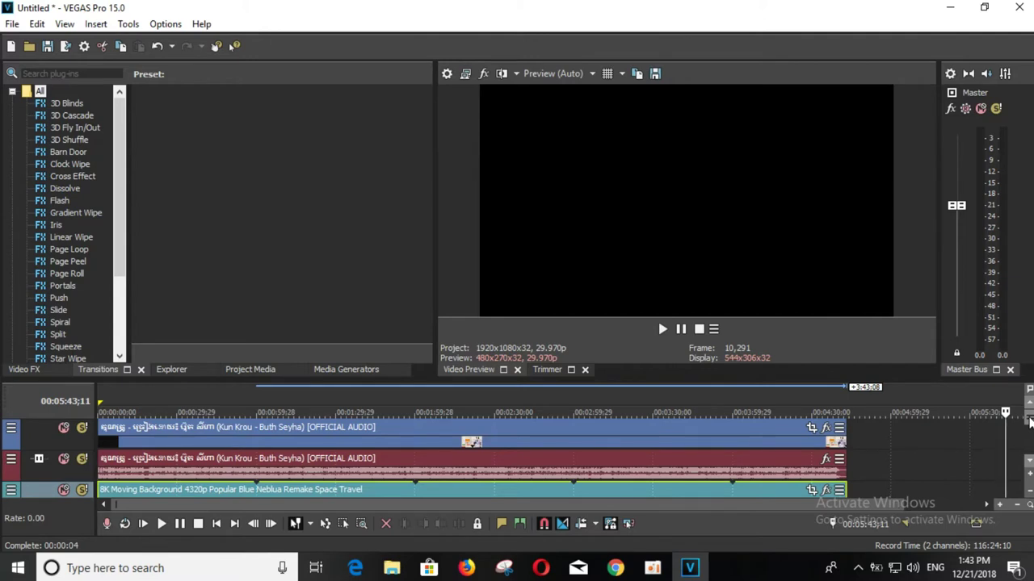
# Play the project briefly from its start and review the stacked song and background tracks
pyautogui.click(217, 523)
pyautogui.click(185, 525)
pyautogui.click(185, 525)
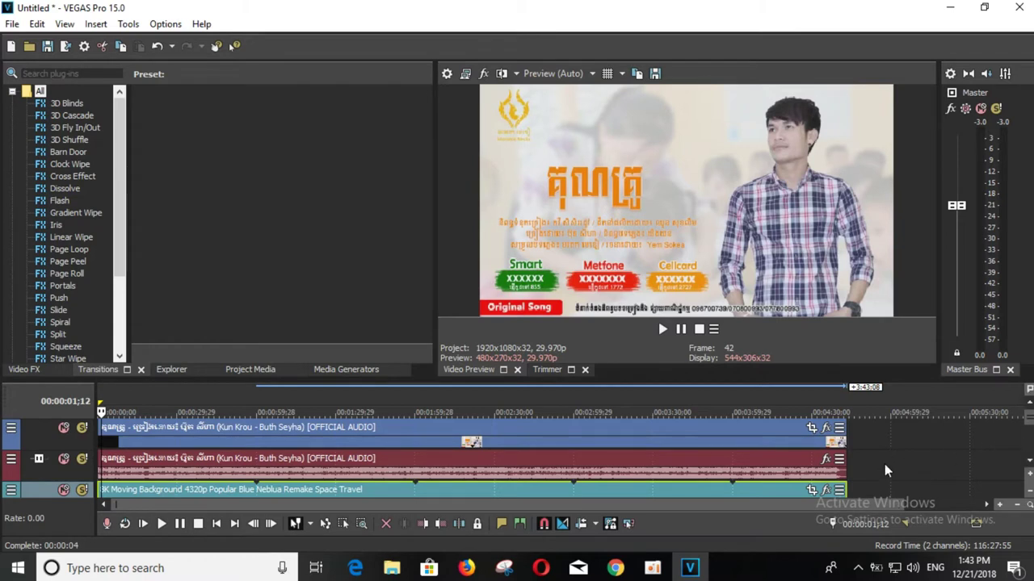
pyautogui.moveTo(1030, 429); pyautogui.dragTo(1031, 443)
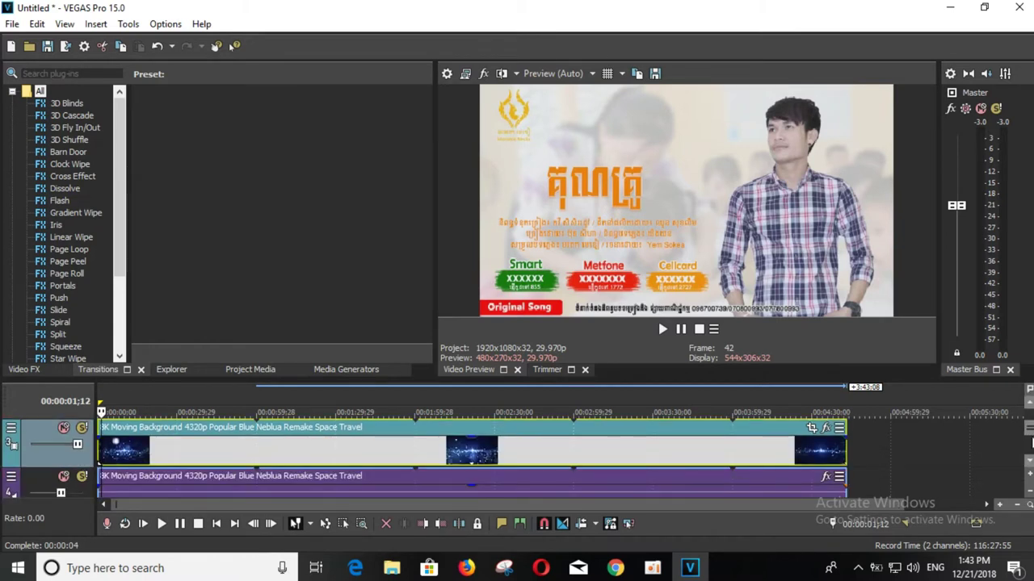
pyautogui.moveTo(1031, 442); pyautogui.dragTo(1030, 450)
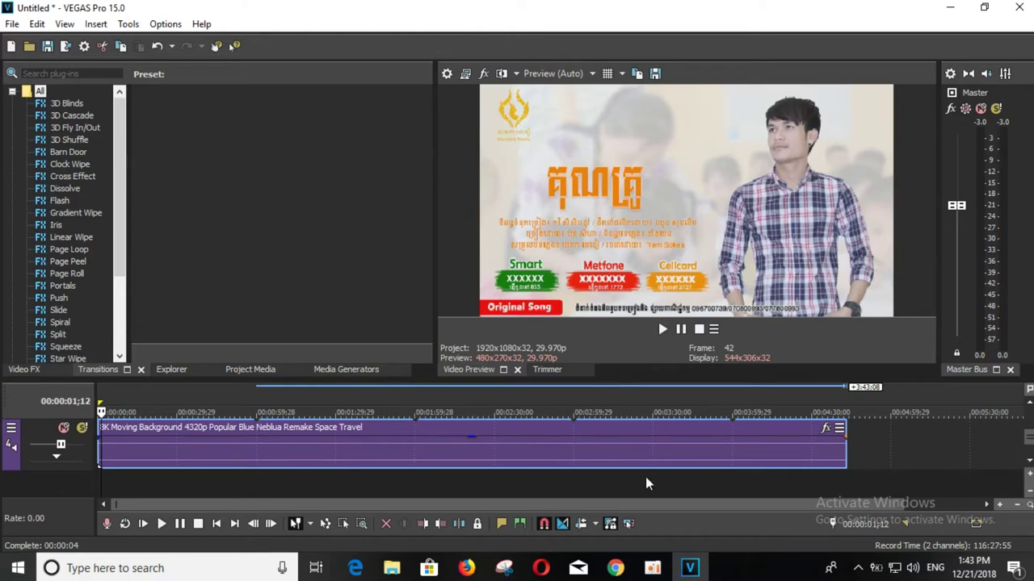
pyautogui.scroll(1, 1031, 435)
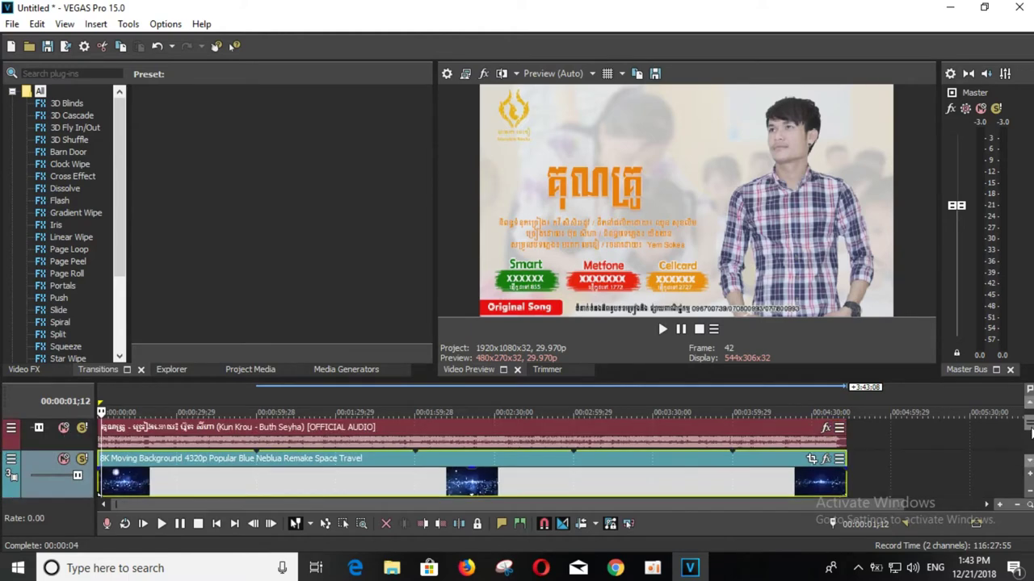
pyautogui.scroll(-2, 1031, 436)
pyautogui.scroll(1, 1031, 443)
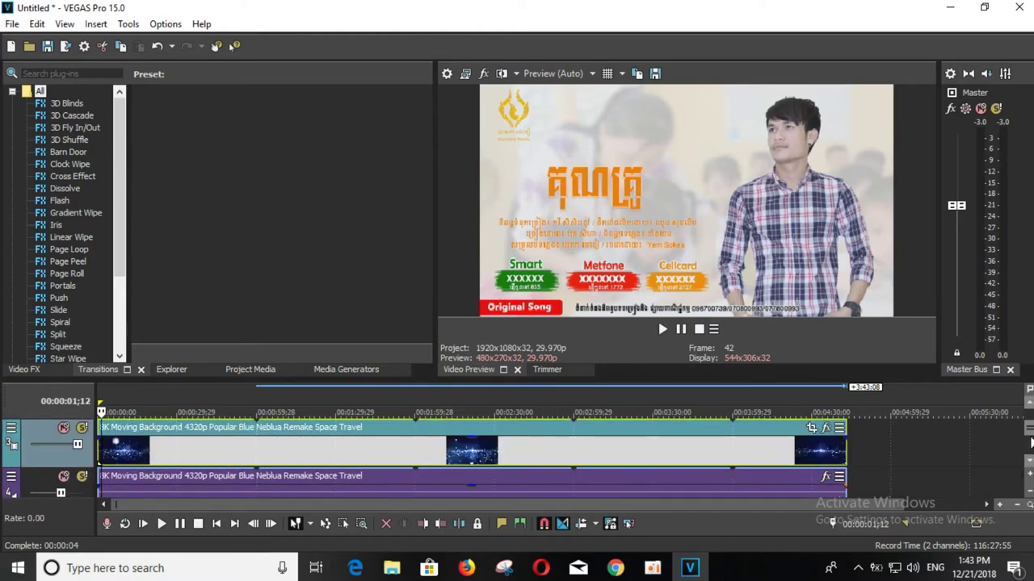
pyautogui.scroll(-1, 1031, 444)
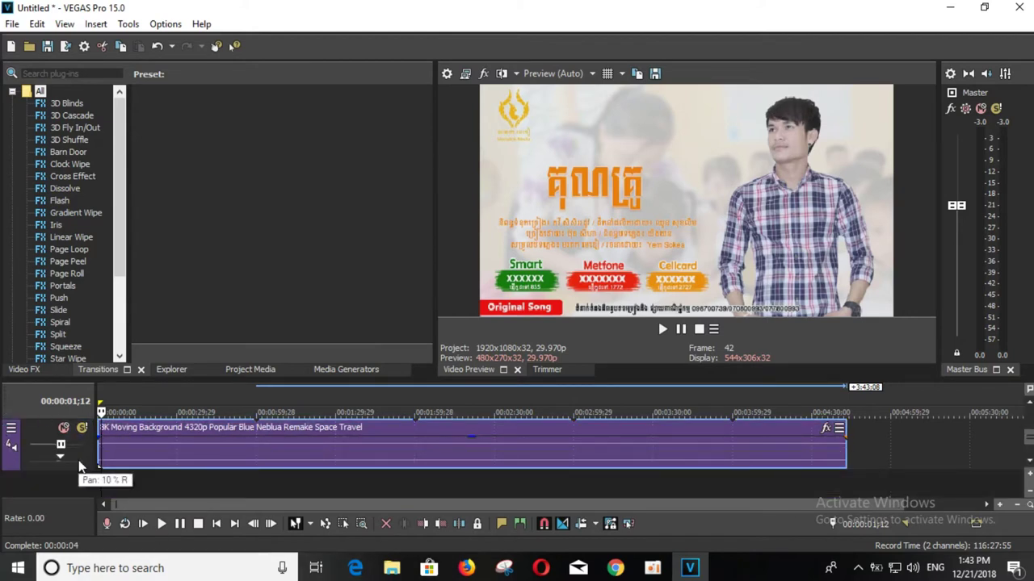
# Pan the background's audio track slightly to the right and delete the background clip from its video and audio tracks
pyautogui.moveTo(60, 457); pyautogui.dragTo(65, 457)
pyautogui.click(123, 457)
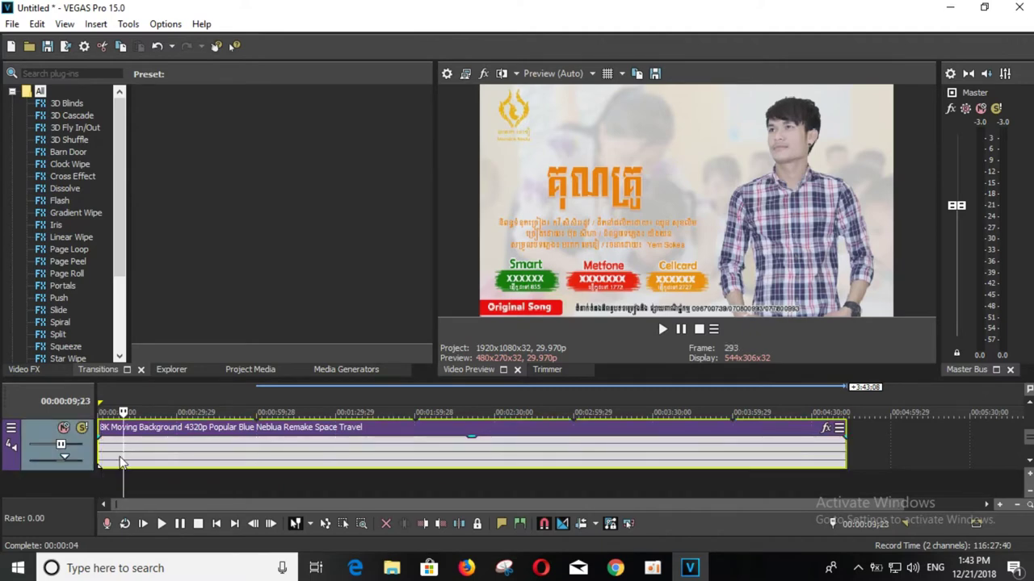
pyautogui.rightClick(153, 464)
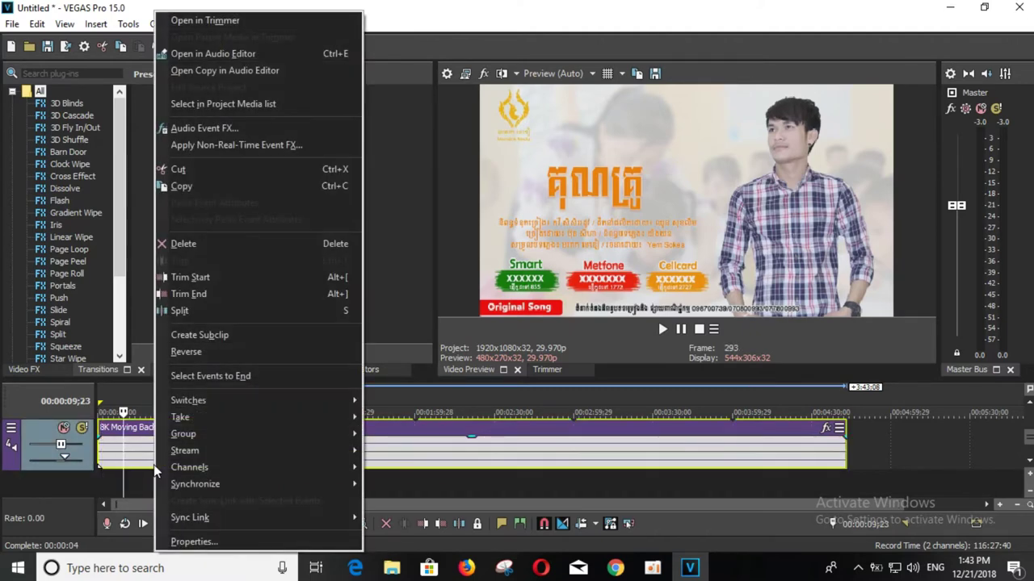
pyautogui.click(181, 250)
pyautogui.hotkey('ctrl', 'z')
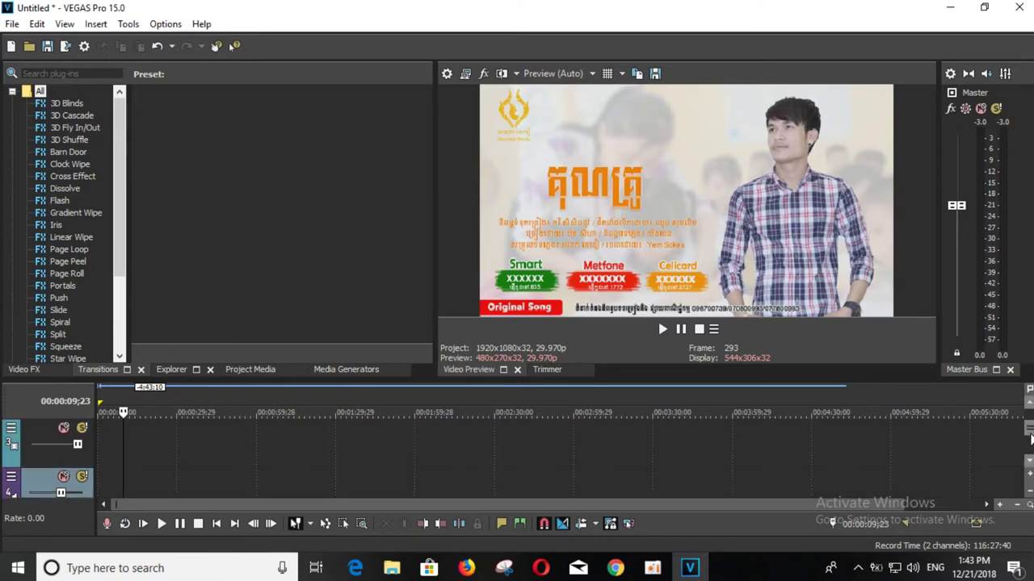
pyautogui.press('Delete')
# Add the 8K Moving Background video from Documents again at the 00:00:09;23 position on the lower tracks
pyautogui.click(12, 23)
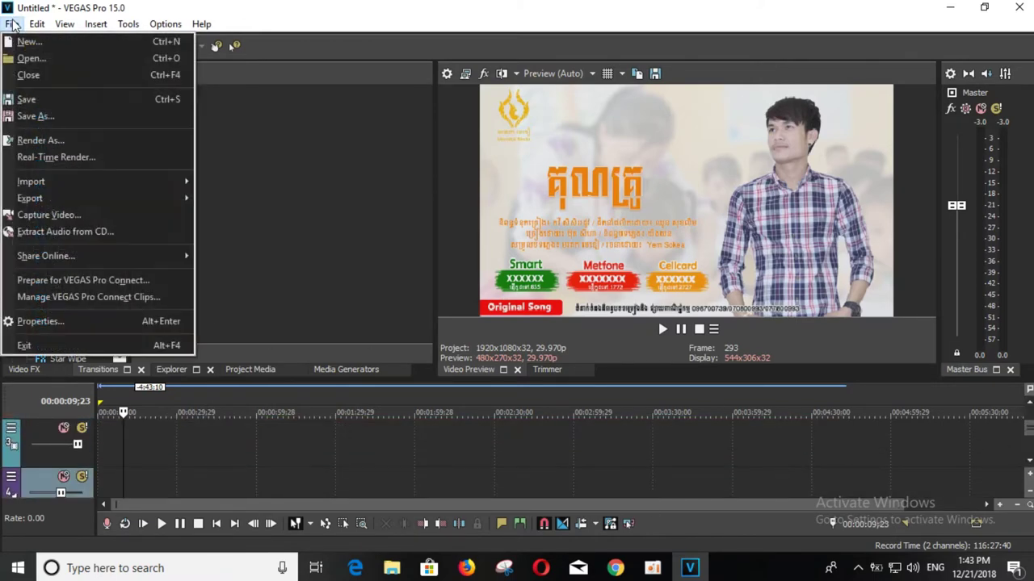
pyautogui.click(22, 60)
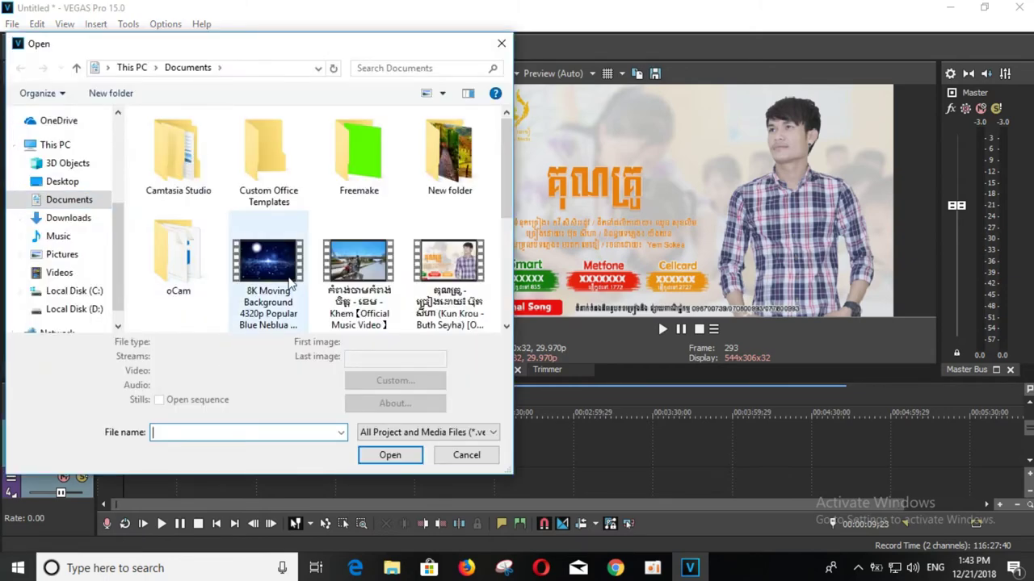
pyautogui.click(291, 279)
pyautogui.click(390, 454)
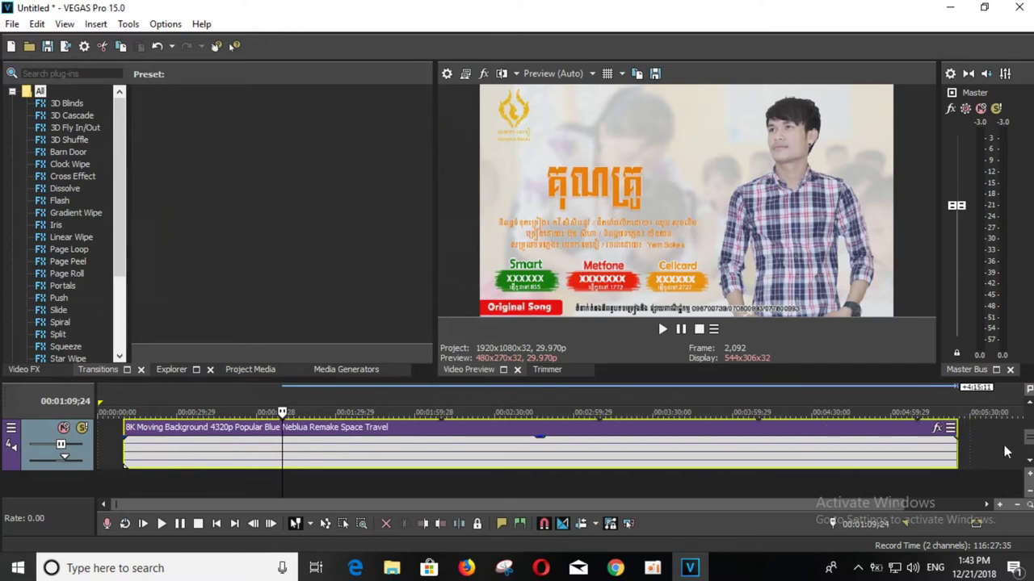
# Shorten the 8K Moving Background clip on the lower tracks so it ends close to the end of the song video
pyautogui.hotkey('ctrl', 'z')
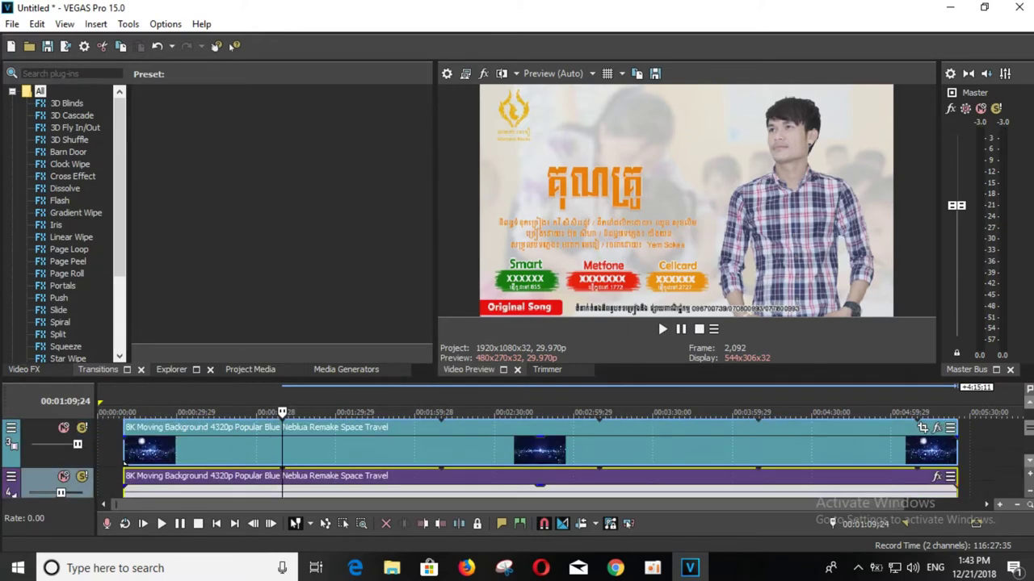
pyautogui.moveTo(961, 434); pyautogui.dragTo(819, 436)
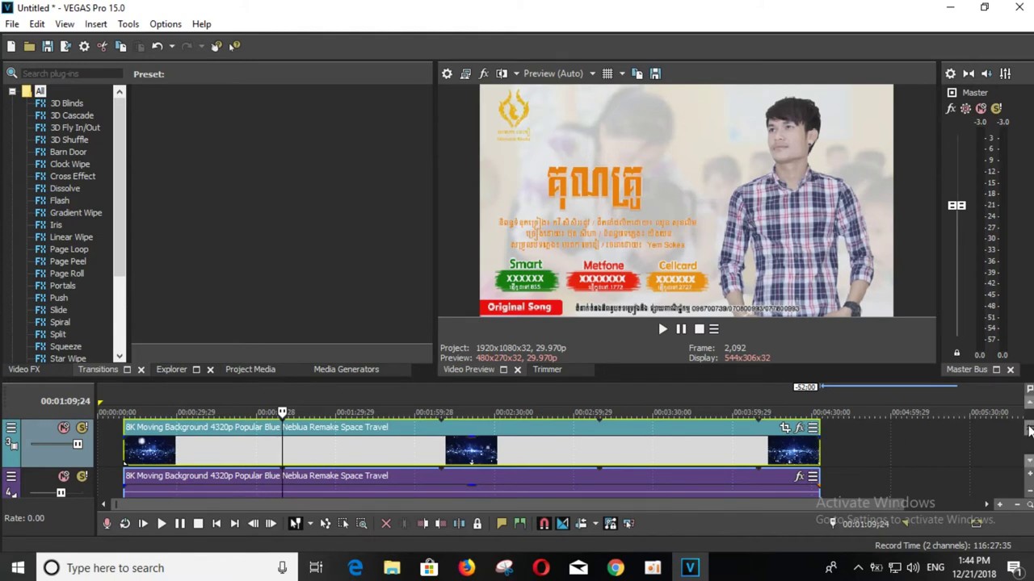
pyautogui.scroll(3, 1029, 431)
pyautogui.scroll(-3, 1029, 431)
pyautogui.moveTo(819, 433); pyautogui.dragTo(822, 434)
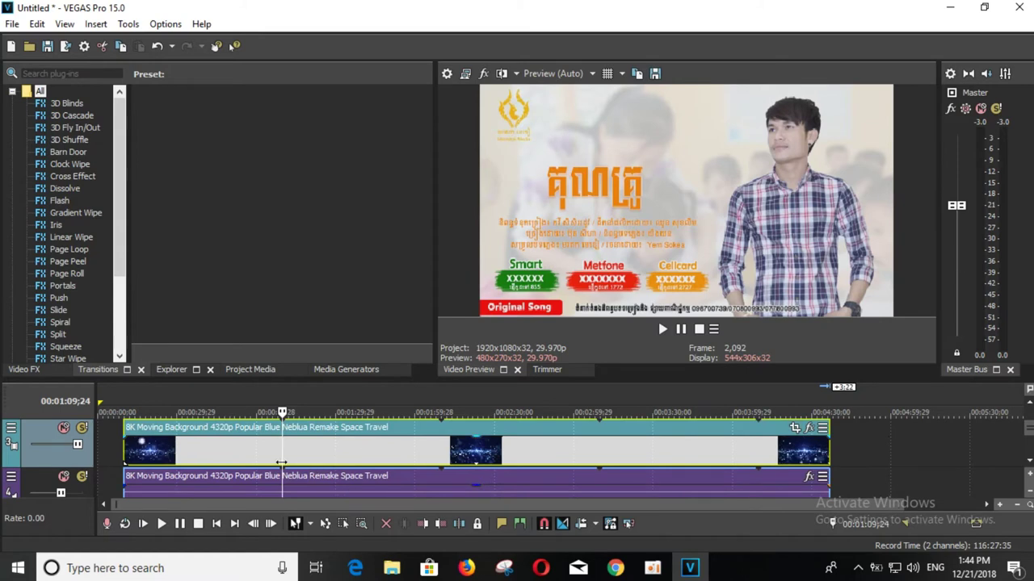
# Swap the layers by putting the 8K Moving Background video on the top track from 00:00:00;00 and the song video on the video track below
pyautogui.scroll(3, 145, 456)
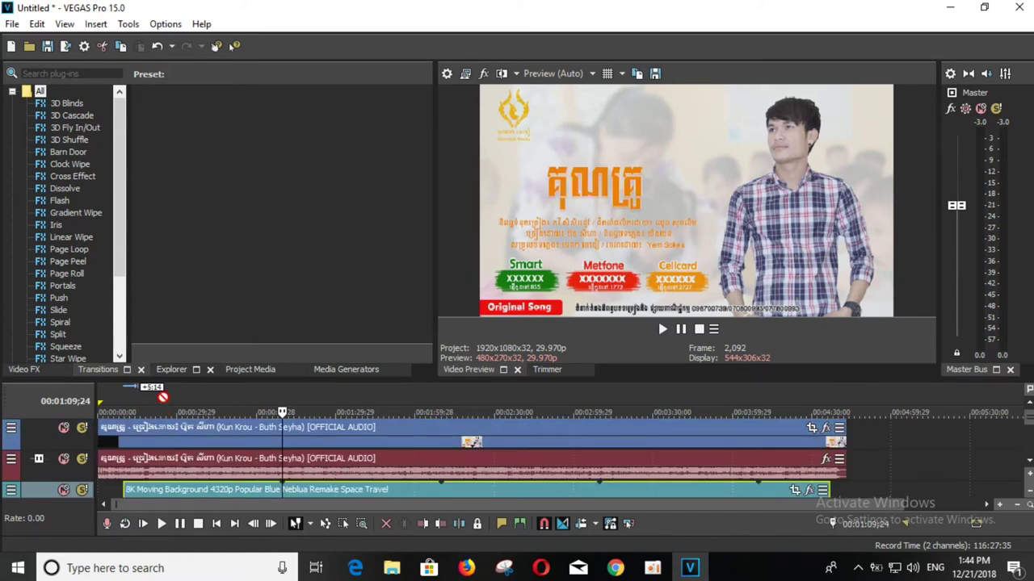
pyautogui.moveTo(97, 400); pyautogui.dragTo(909, 419)
pyautogui.scroll(2, 909, 419)
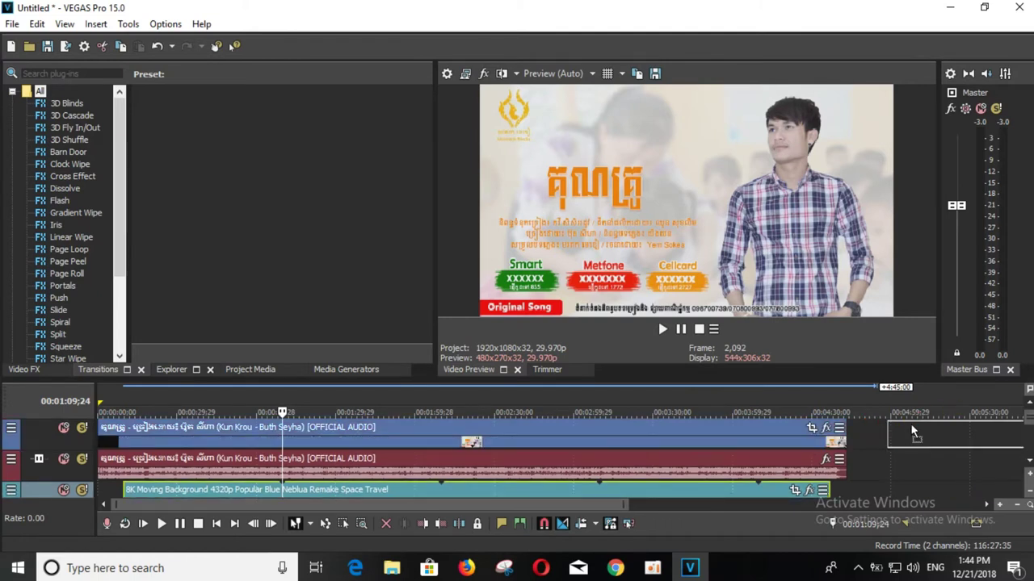
pyautogui.moveTo(884, 452); pyautogui.dragTo(884, 443)
pyautogui.moveTo(602, 433); pyautogui.dragTo(572, 486)
pyautogui.moveTo(873, 427); pyautogui.dragTo(331, 468)
pyautogui.moveTo(884, 440); pyautogui.dragTo(56, 437)
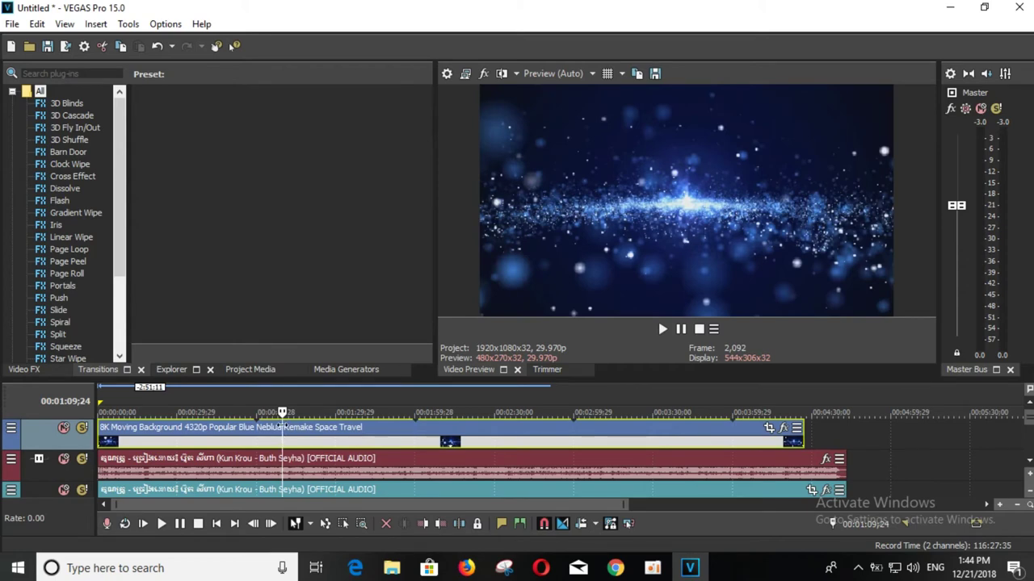
# Return the playhead to the project start and extend the 8K Moving Background clip to end together with the song audio
pyautogui.click(231, 414)
pyautogui.press('Home')
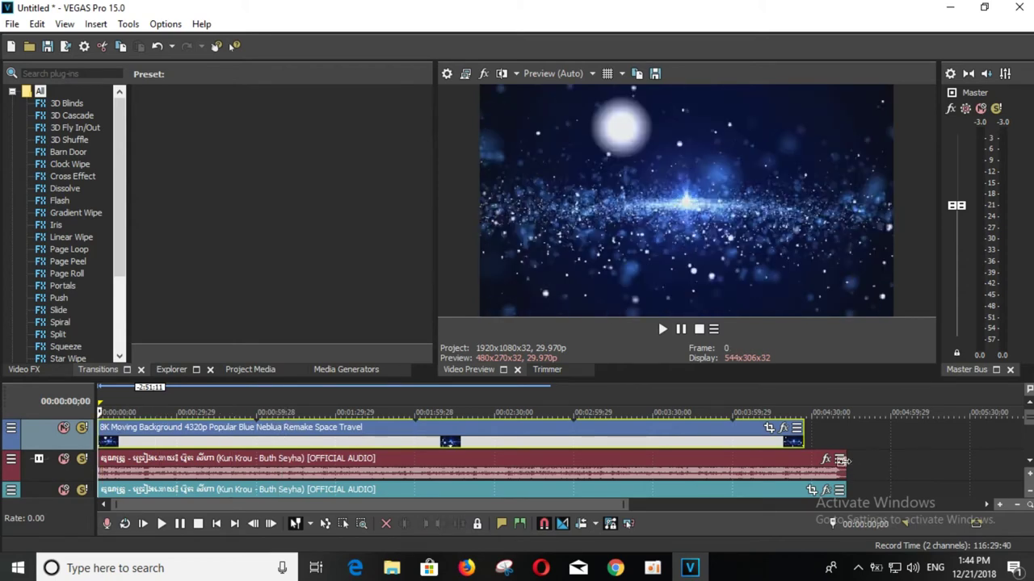
pyautogui.moveTo(805, 431); pyautogui.dragTo(840, 434)
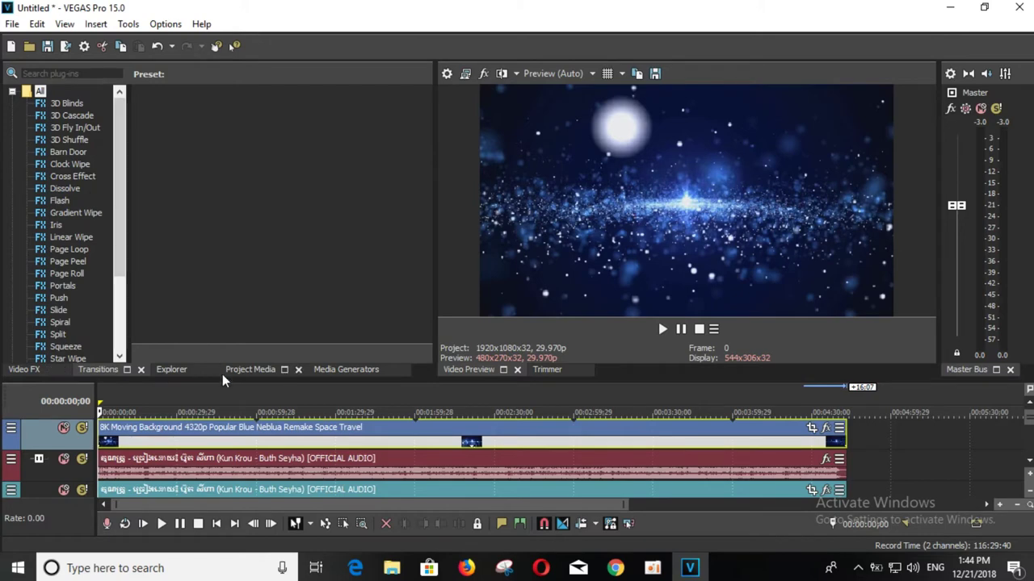
# Play the opening of the project to review the top background layer, and move the playhead to 00:00:34;06
pyautogui.click(179, 523)
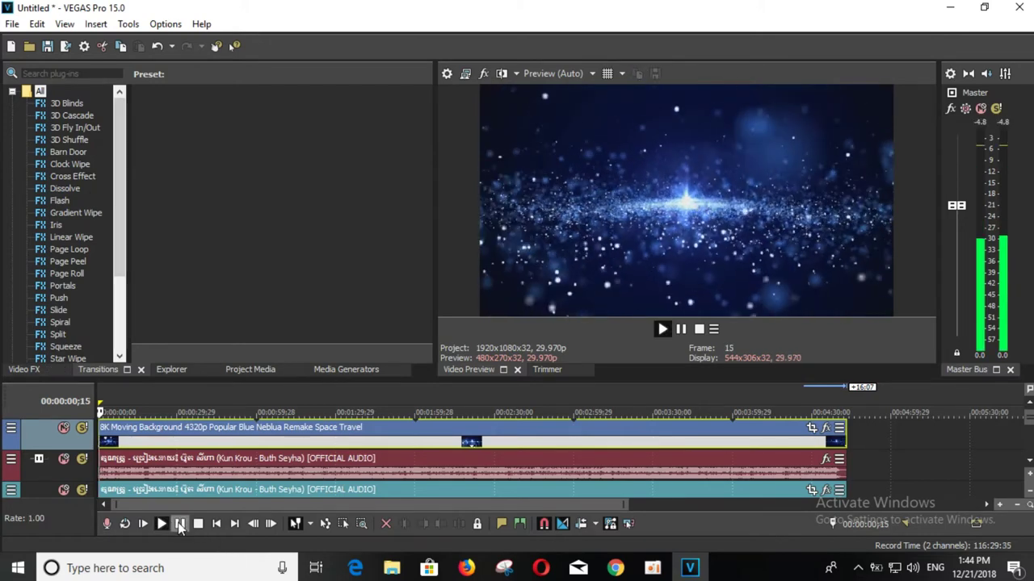
pyautogui.click(180, 523)
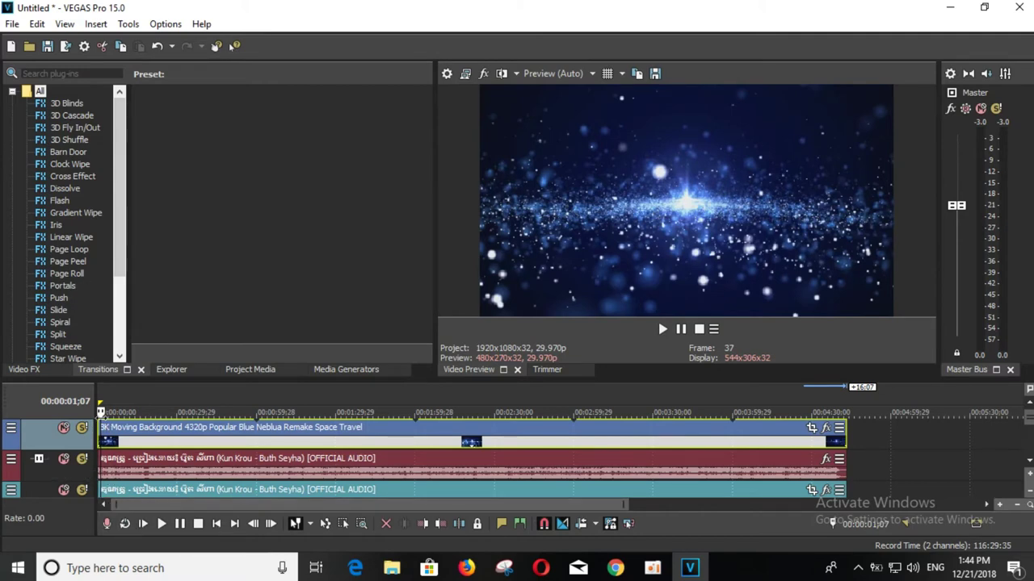
pyautogui.press('space')
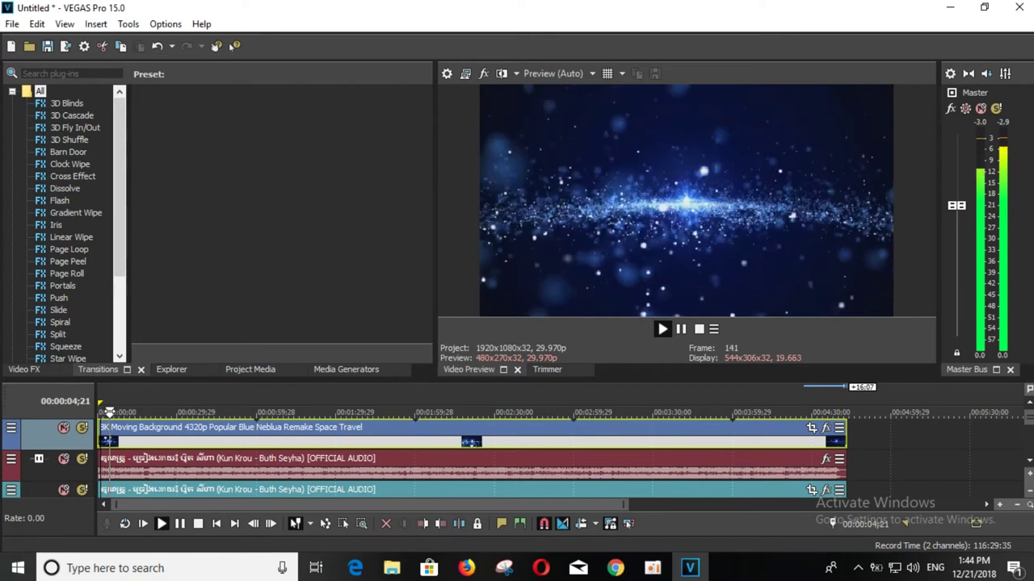
pyautogui.press('Return')
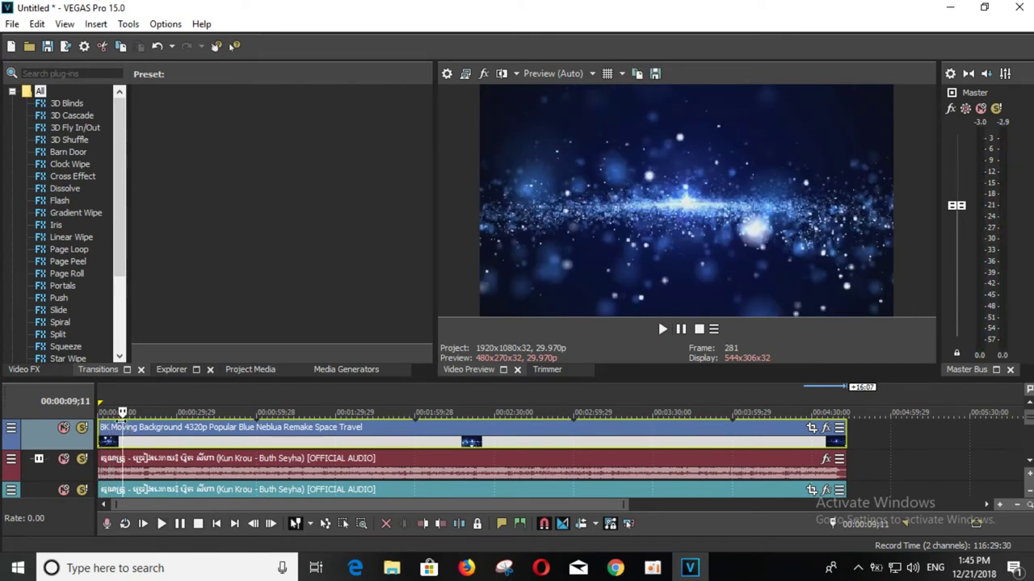
pyautogui.moveTo(123, 421); pyautogui.dragTo(198, 399)
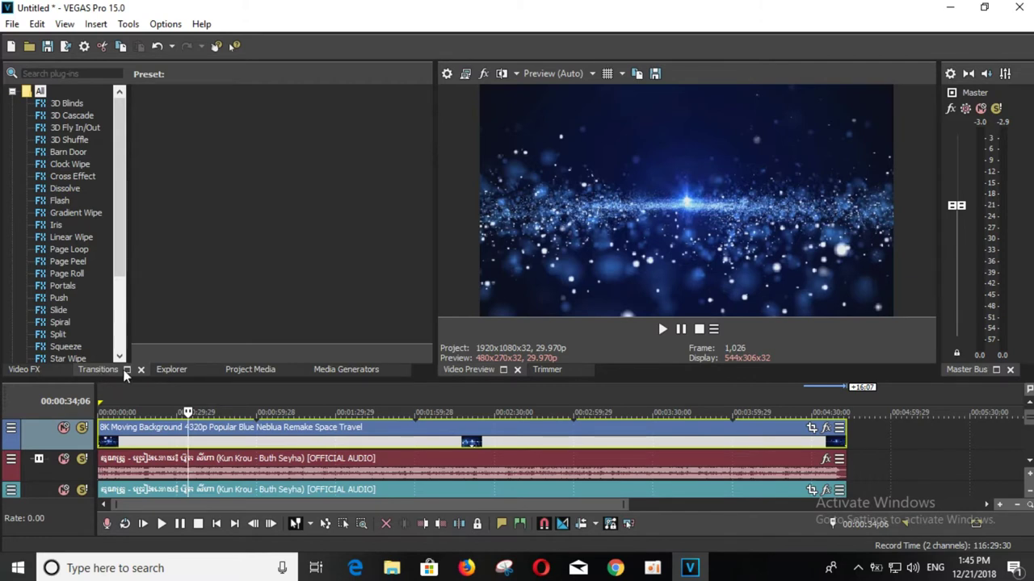
# Apply the Chroma Keyer video effect with its Default preset to the 8K Moving Background clip
pyautogui.click(174, 369)
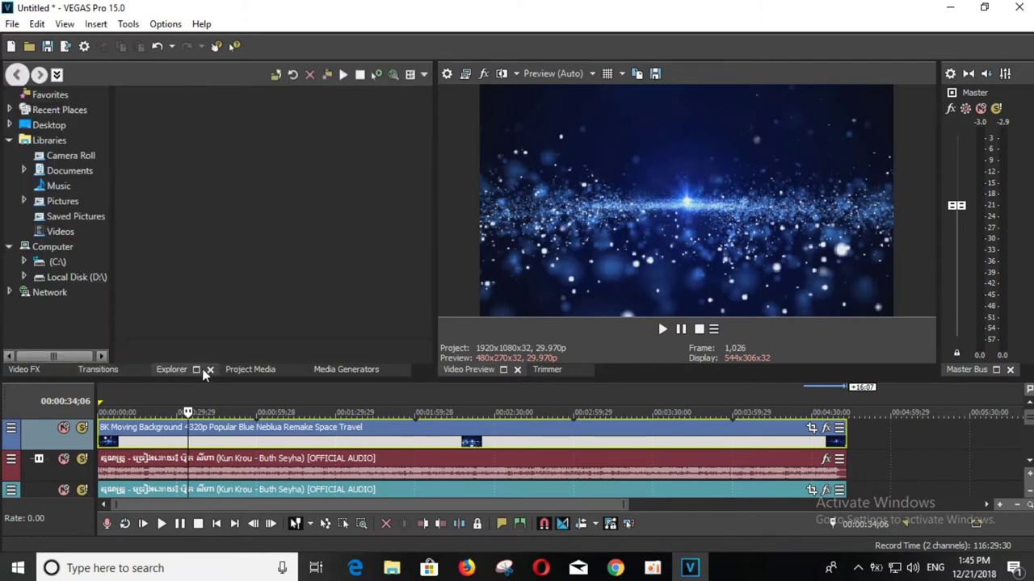
pyautogui.click(239, 370)
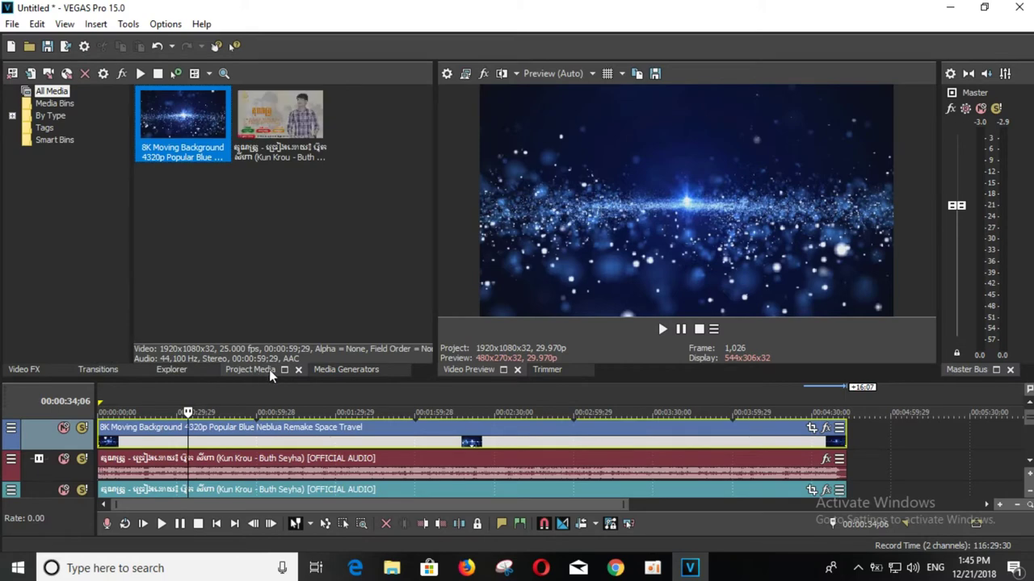
pyautogui.click(340, 373)
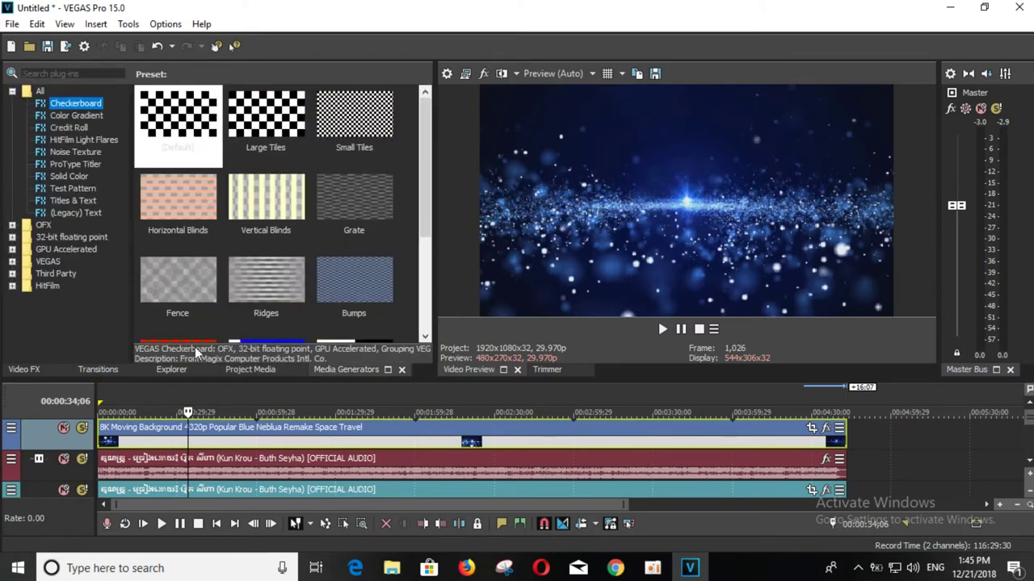
pyautogui.click(181, 369)
pyautogui.click(98, 369)
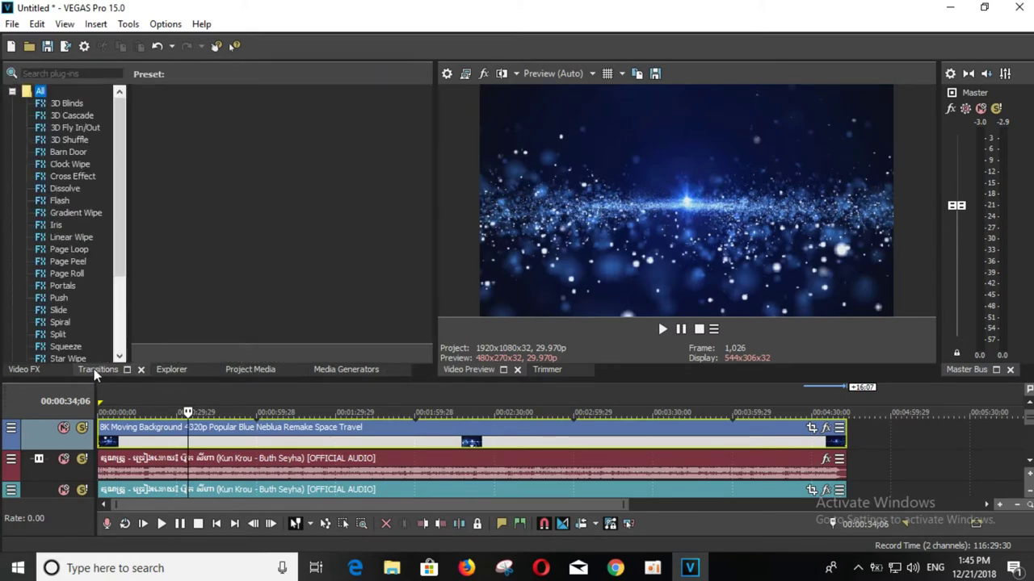
pyautogui.click(18, 373)
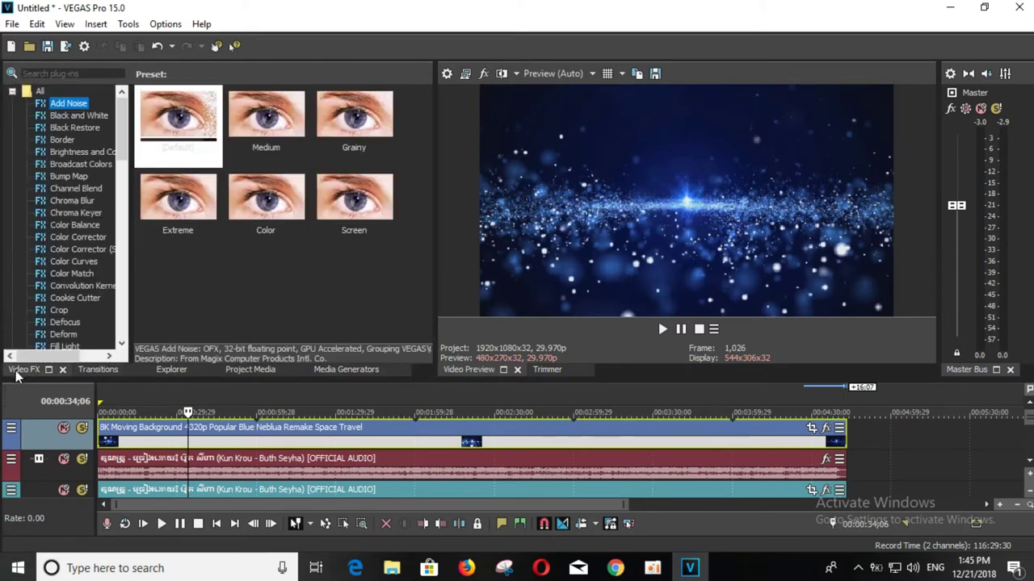
pyautogui.click(66, 214)
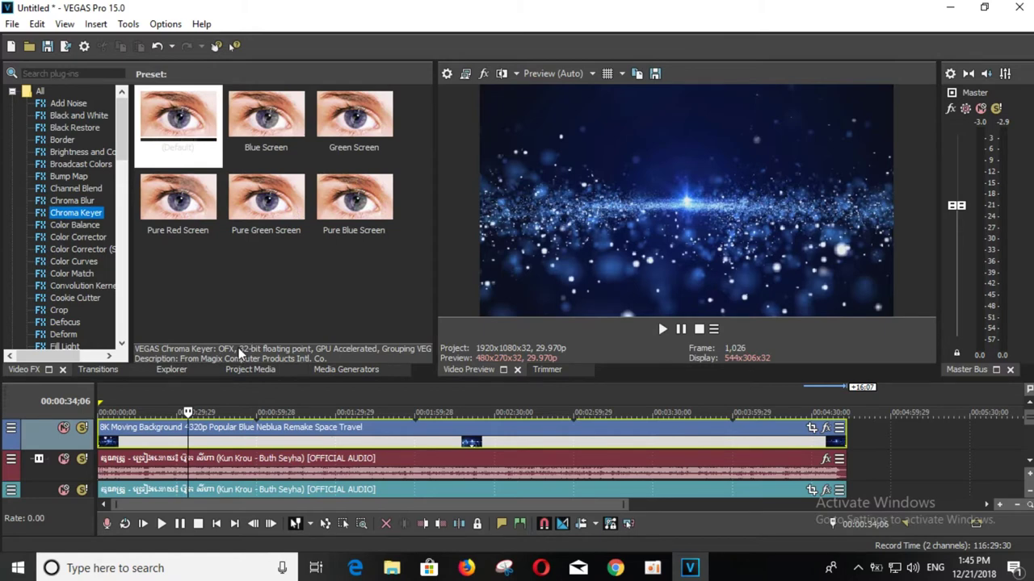
pyautogui.click(179, 130)
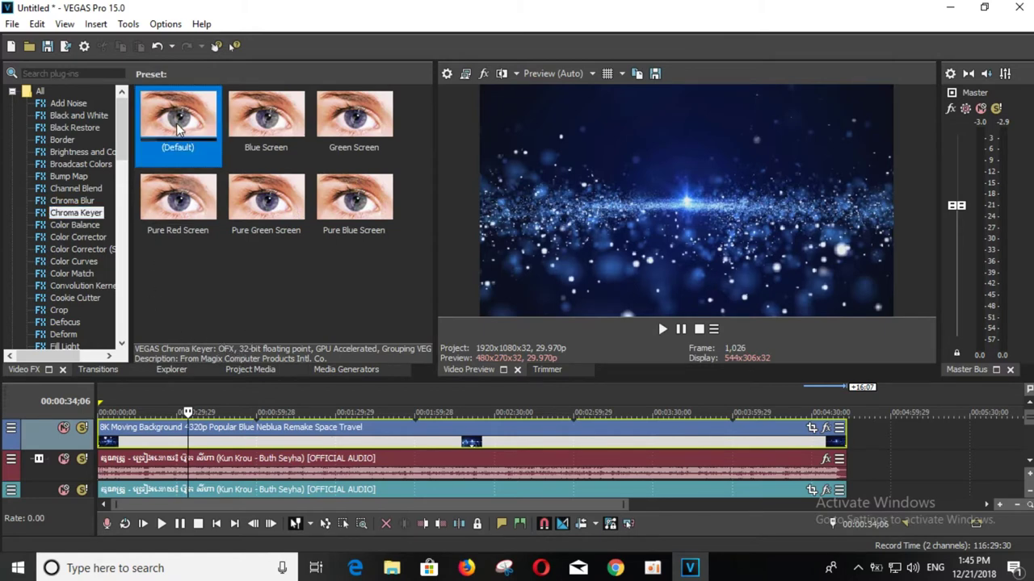
pyautogui.moveTo(167, 398); pyautogui.dragTo(129, 441)
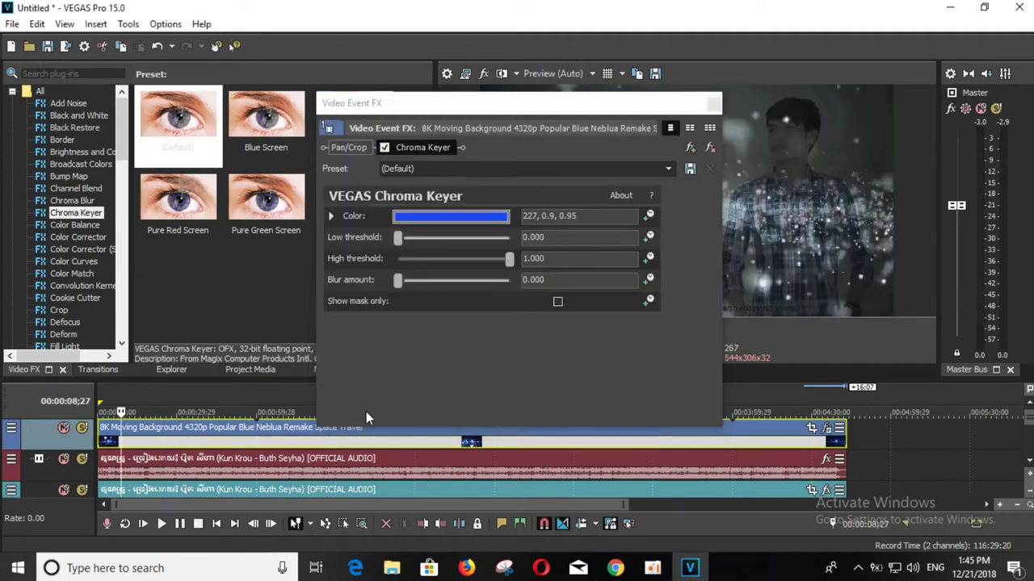
# Sample a dark Chroma Keyer colour from the preview, adjust it to 200, 0.27, 0.16, and play the result briefly
pyautogui.click(445, 218)
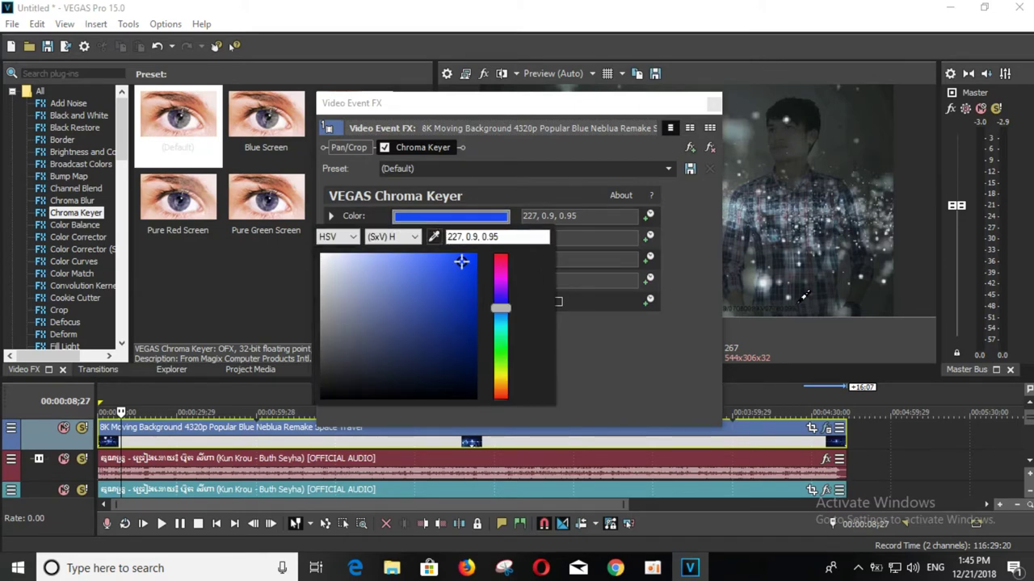
pyautogui.click(787, 289)
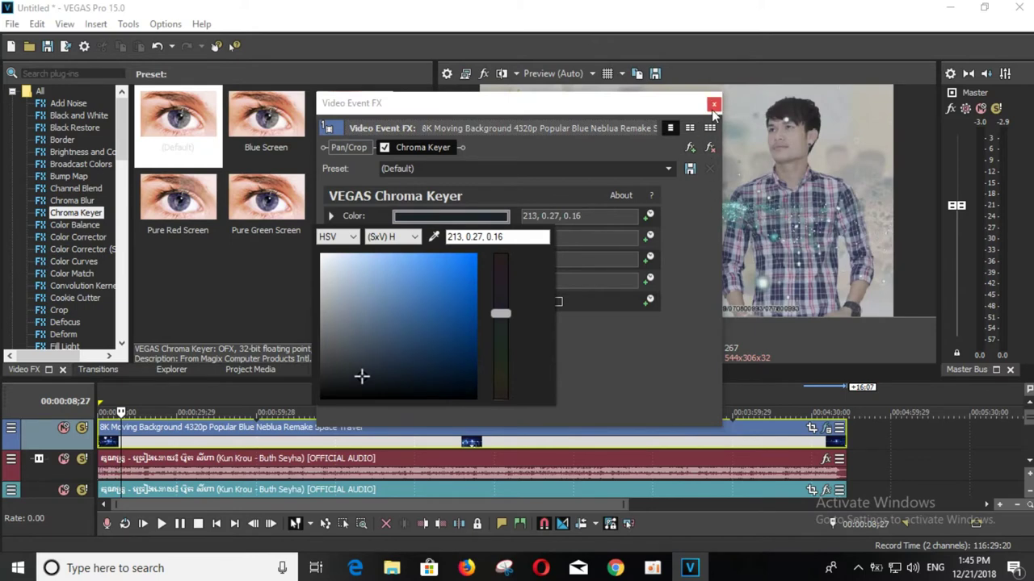
pyautogui.moveTo(502, 315); pyautogui.dragTo(468, 316)
pyautogui.moveTo(638, 108); pyautogui.dragTo(392, 142)
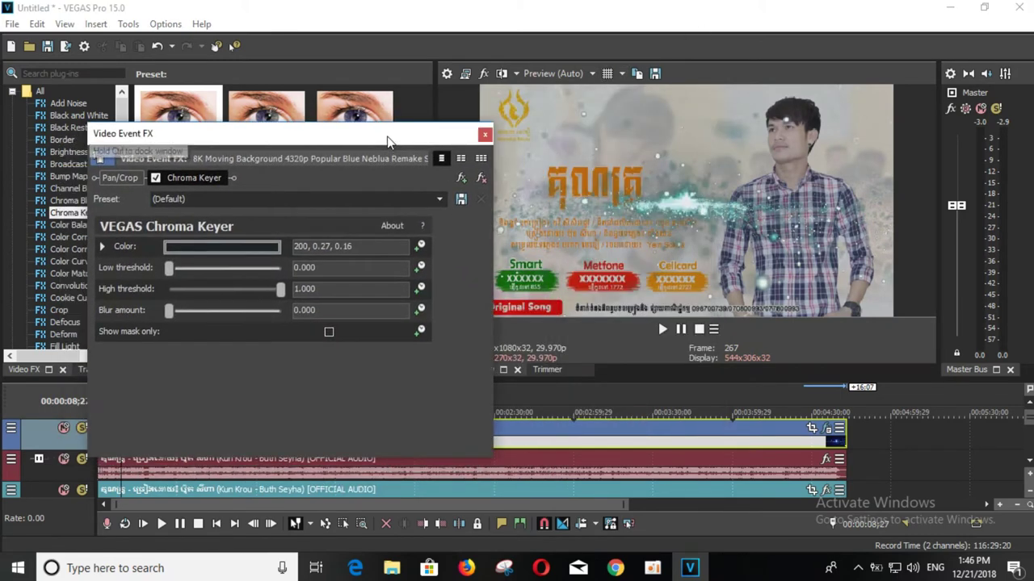
pyautogui.click(677, 332)
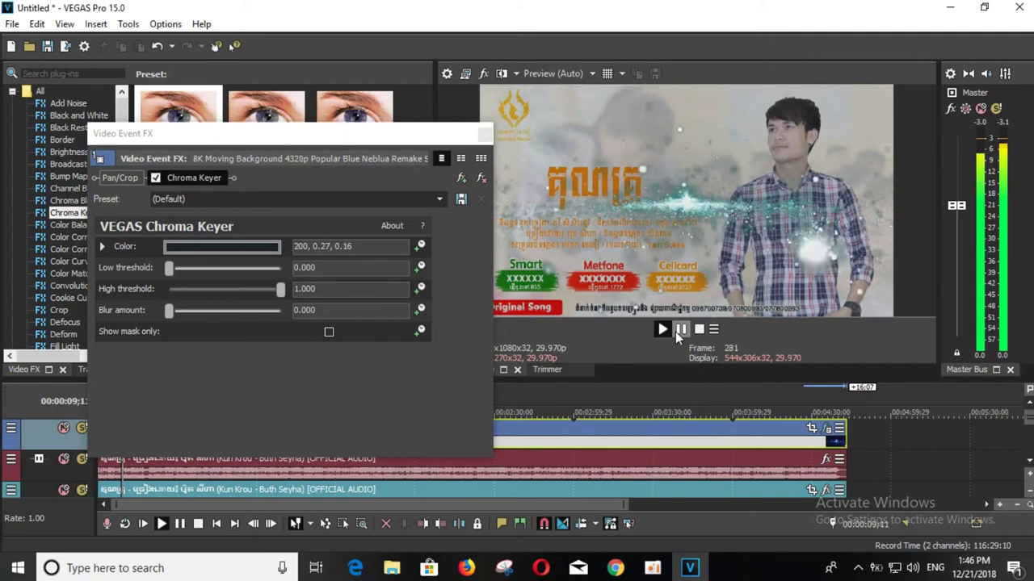
pyautogui.click(678, 333)
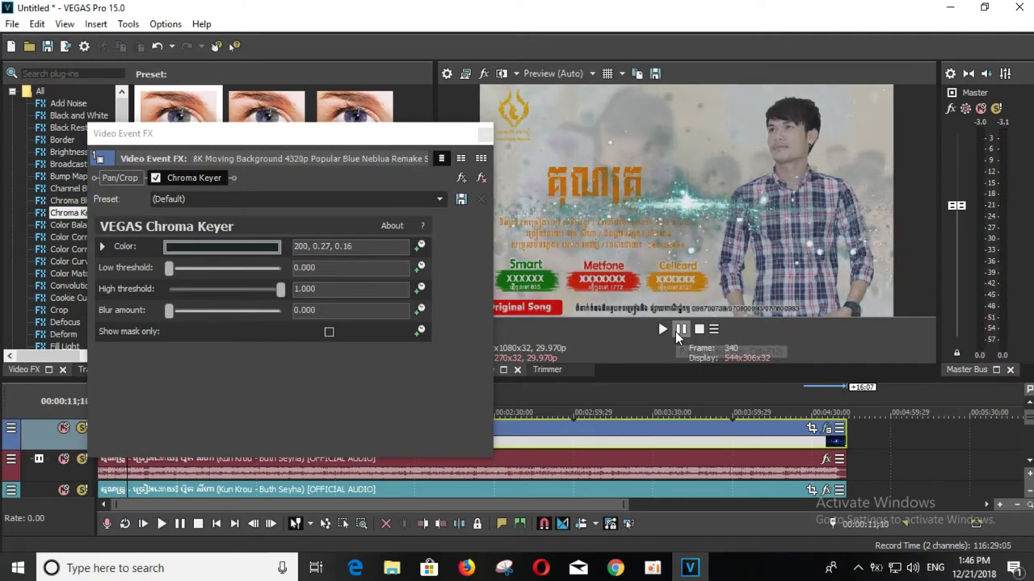
# Retune the Chroma Keyer colour, trying 347, 0.9, 0.85 and 325, 0.88, 0.06, close the effect settings and preview the keyed overlay
pyautogui.click(261, 245)
pyautogui.moveTo(270, 355); pyautogui.dragTo(217, 335)
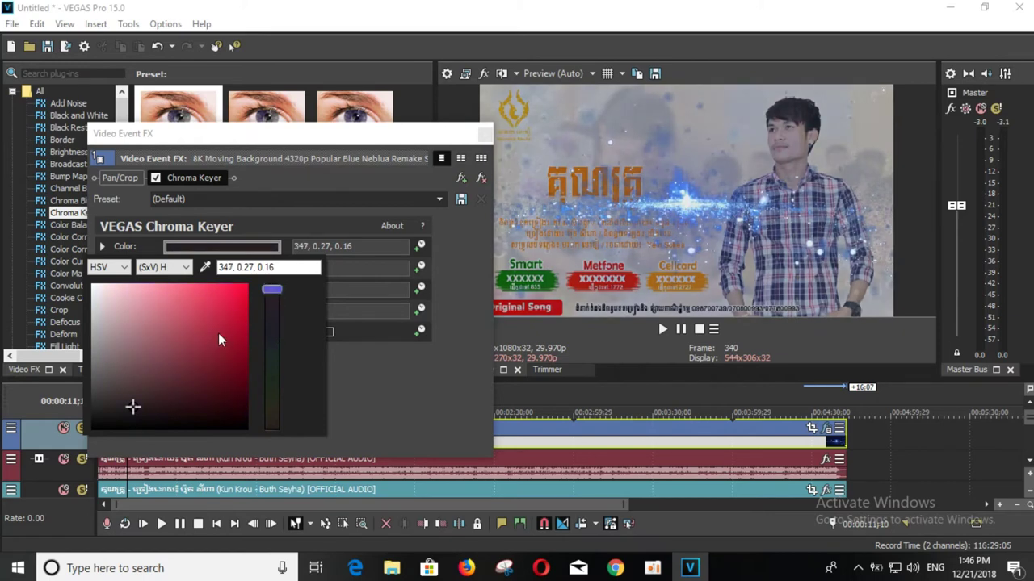
pyautogui.click(232, 305)
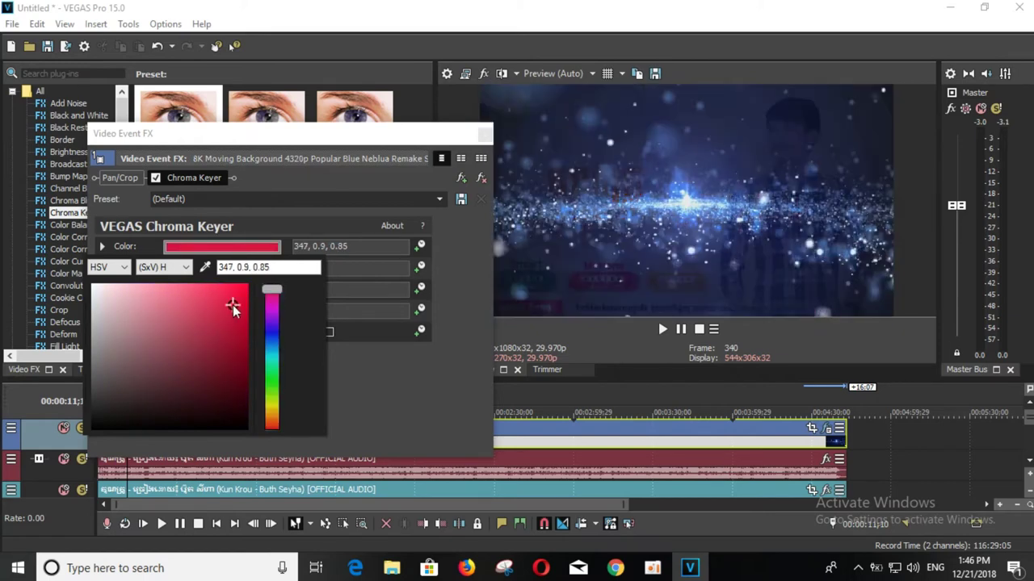
pyautogui.moveTo(274, 296); pyautogui.dragTo(207, 429)
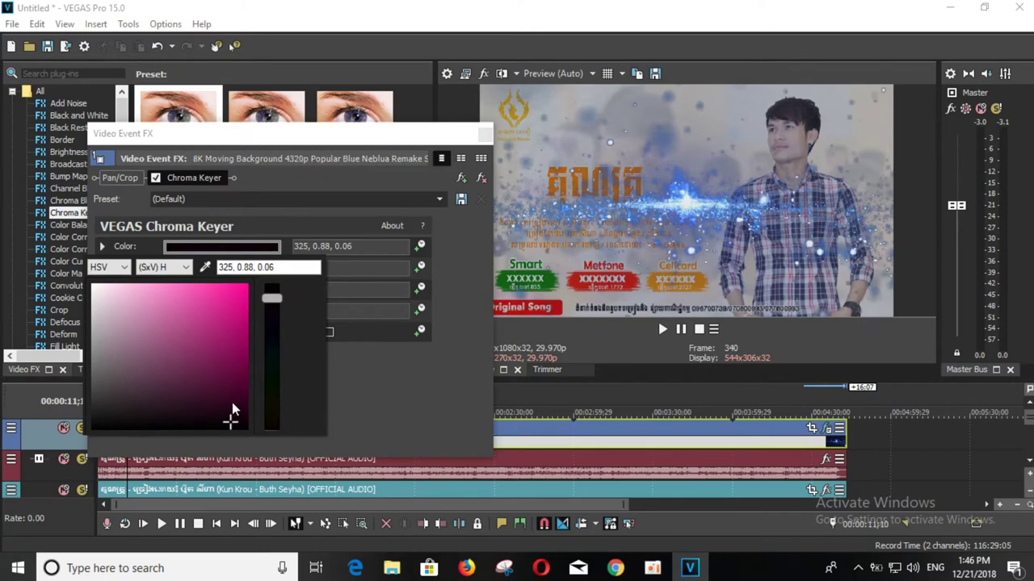
pyautogui.moveTo(268, 309); pyautogui.dragTo(233, 335)
pyautogui.click(483, 137)
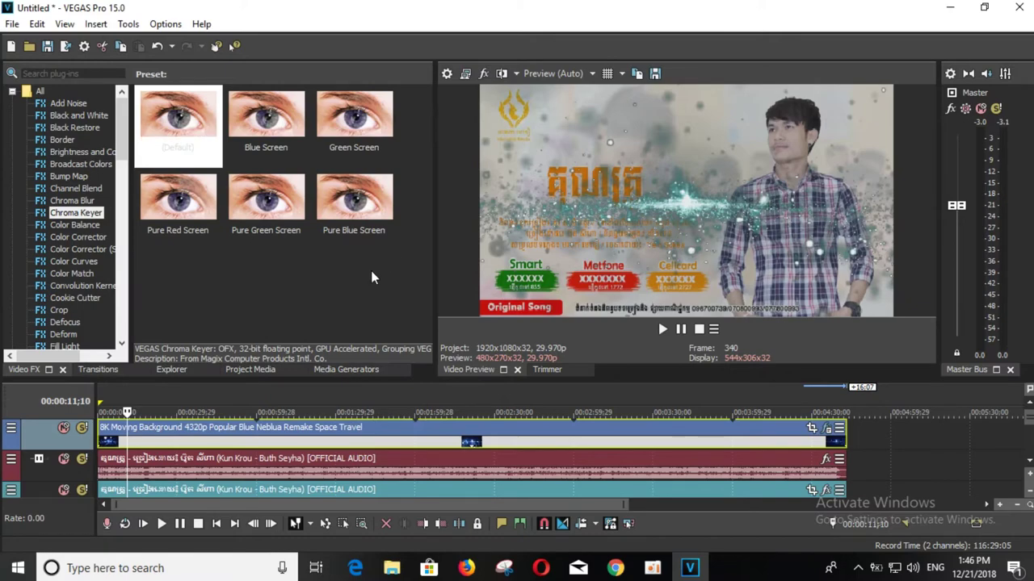
pyautogui.click(679, 330)
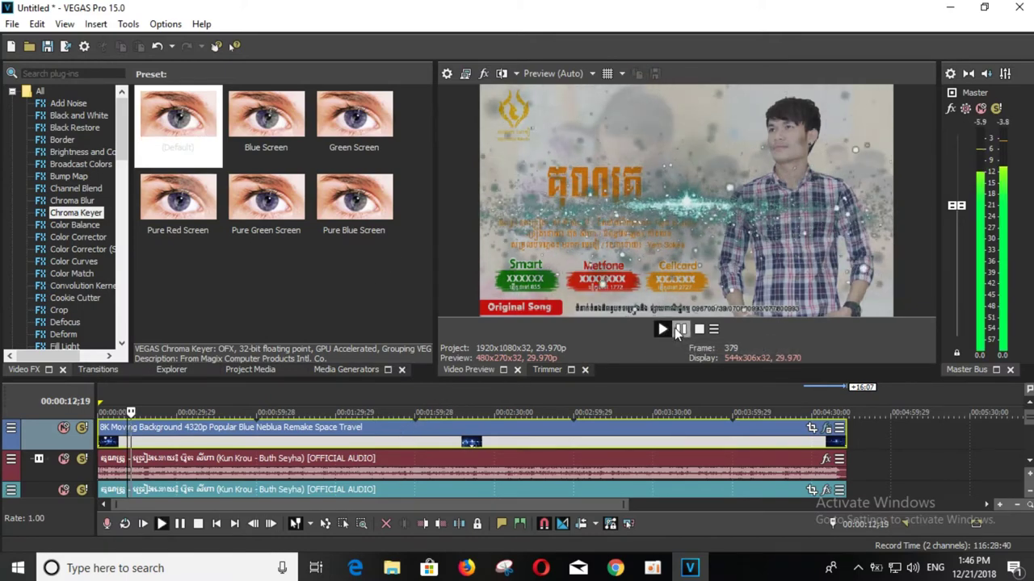
pyautogui.click(679, 330)
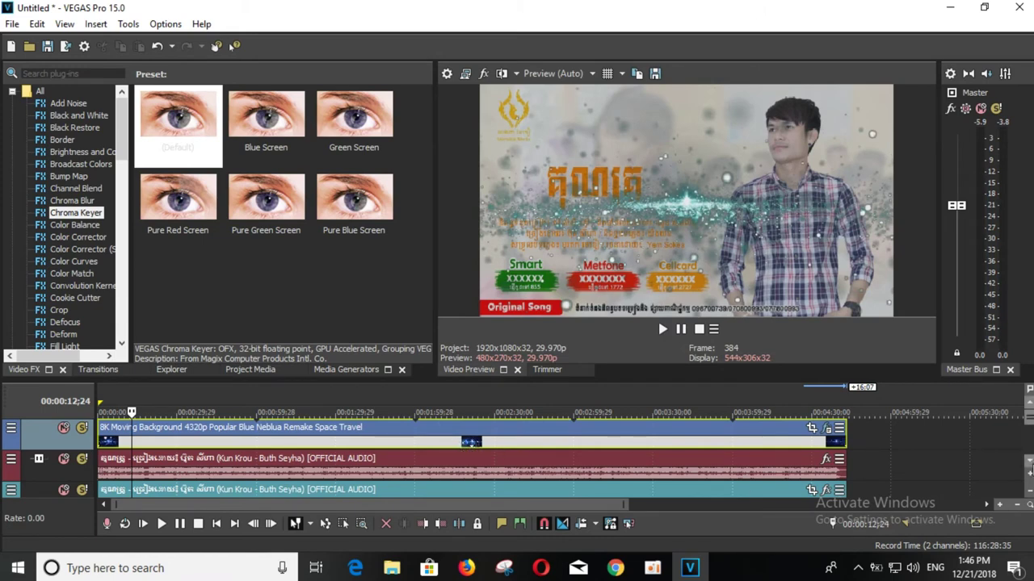
# Increase the track height, lower the background clip's opacity to about 46%, and return the playhead to the project start
pyautogui.click(1029, 477)
pyautogui.click(1029, 477)
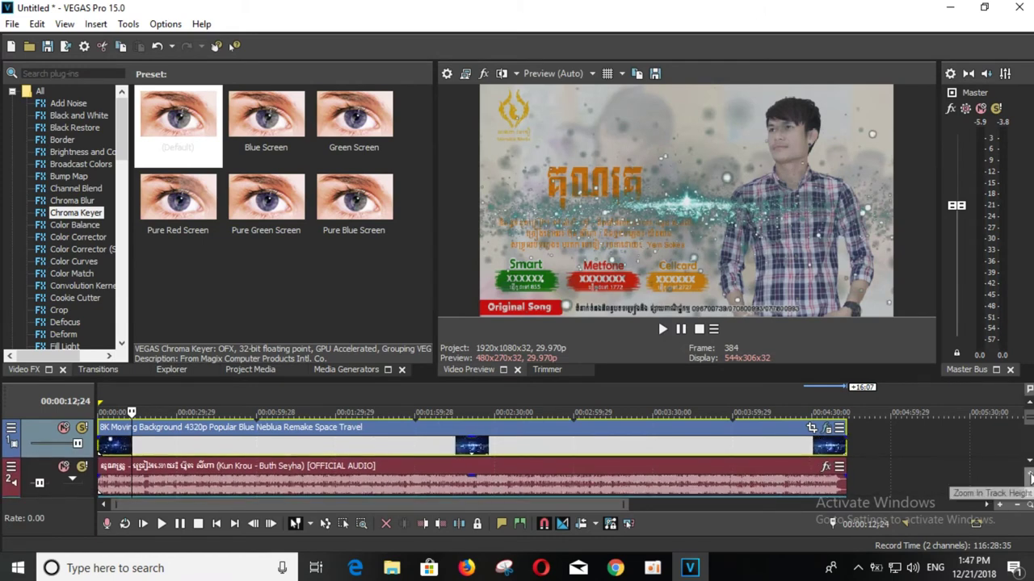
pyautogui.moveTo(476, 442); pyautogui.dragTo(482, 460)
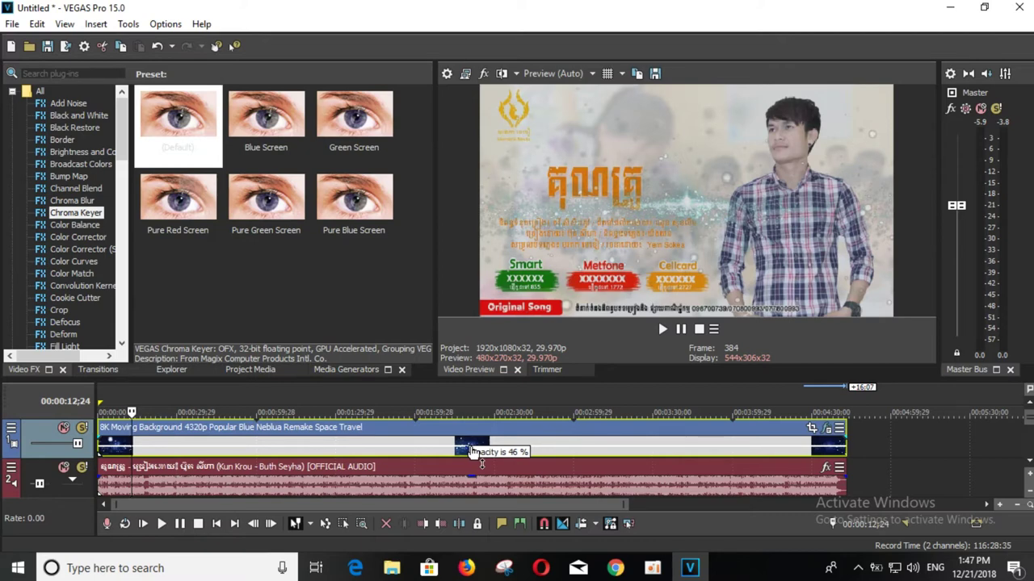
pyautogui.moveTo(480, 459); pyautogui.dragTo(462, 458)
pyautogui.click(215, 524)
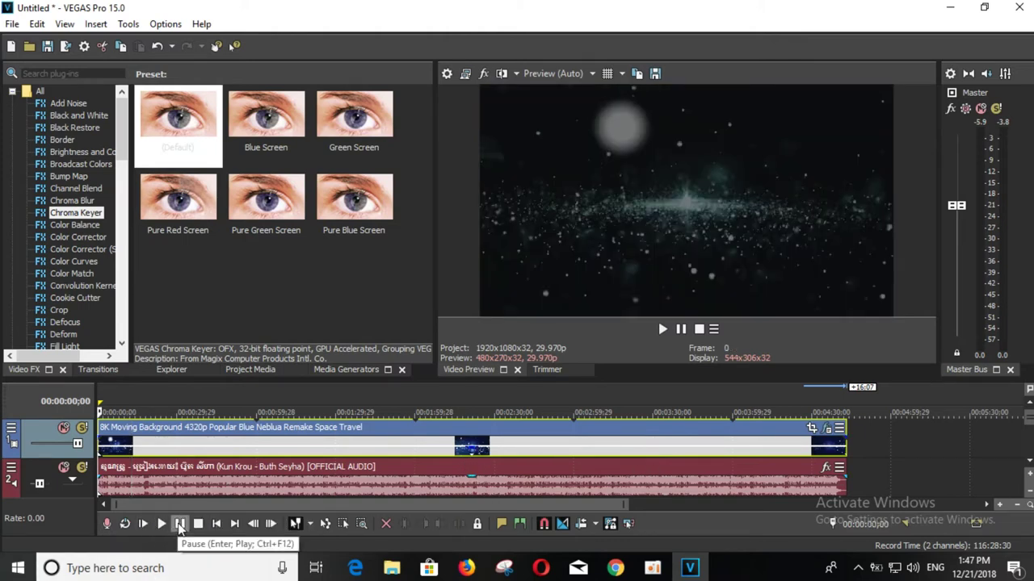
# Play the overlay briefly from the project start and try the 8K Moving Background clip's opacity at about 50% and 42%
pyautogui.click(179, 524)
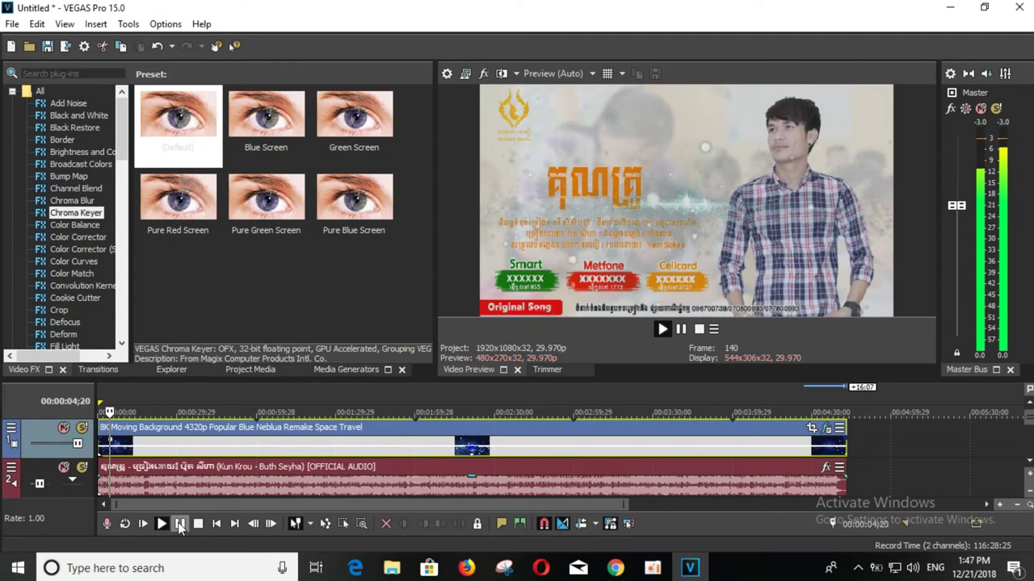
pyautogui.click(179, 524)
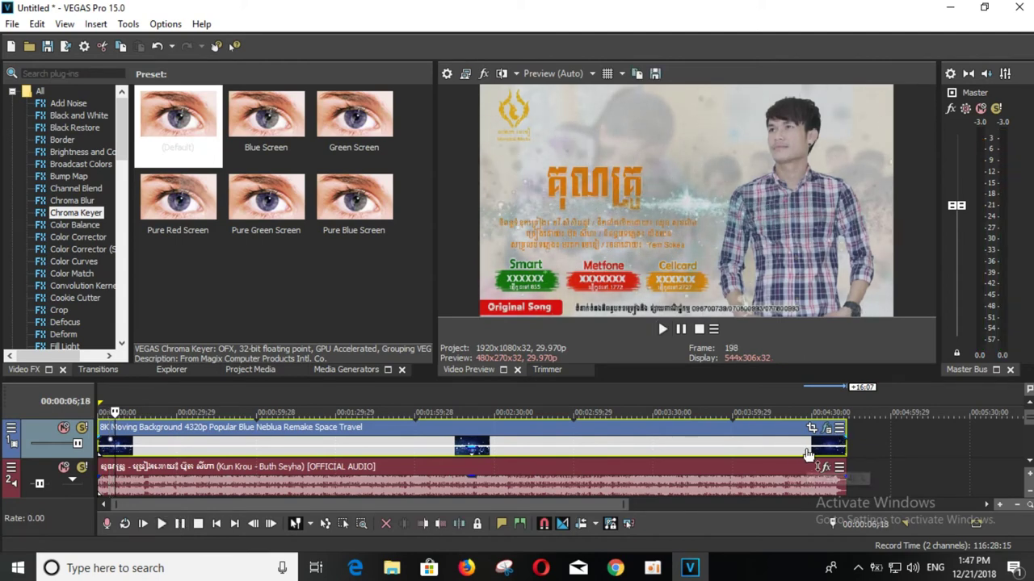
pyautogui.moveTo(807, 454)
pyautogui.mouseDown()
pyautogui.moveTo(807, 468)
pyautogui.moveTo(804, 453)
pyautogui.mouseUp()
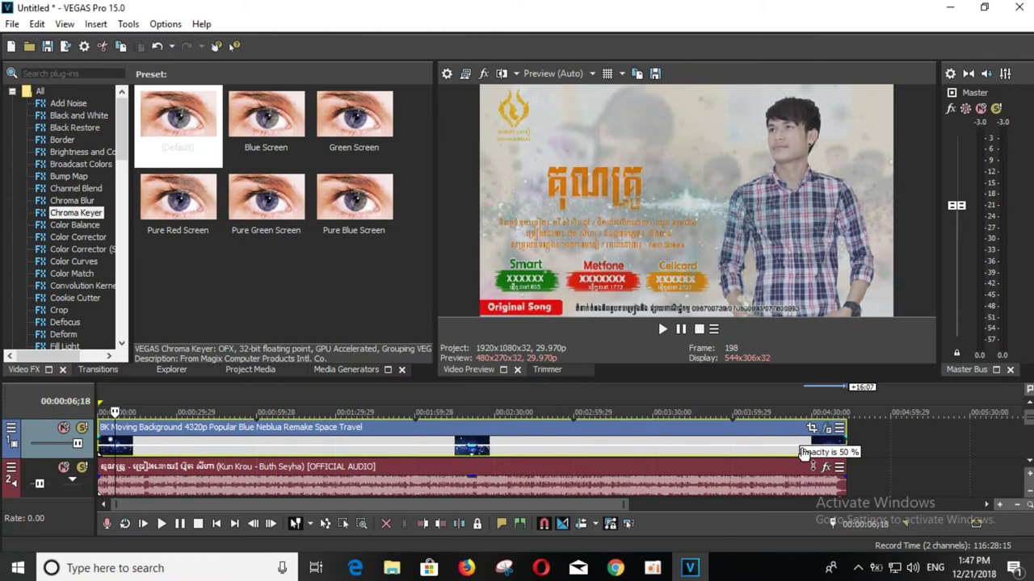
pyautogui.moveTo(802, 454); pyautogui.dragTo(804, 456)
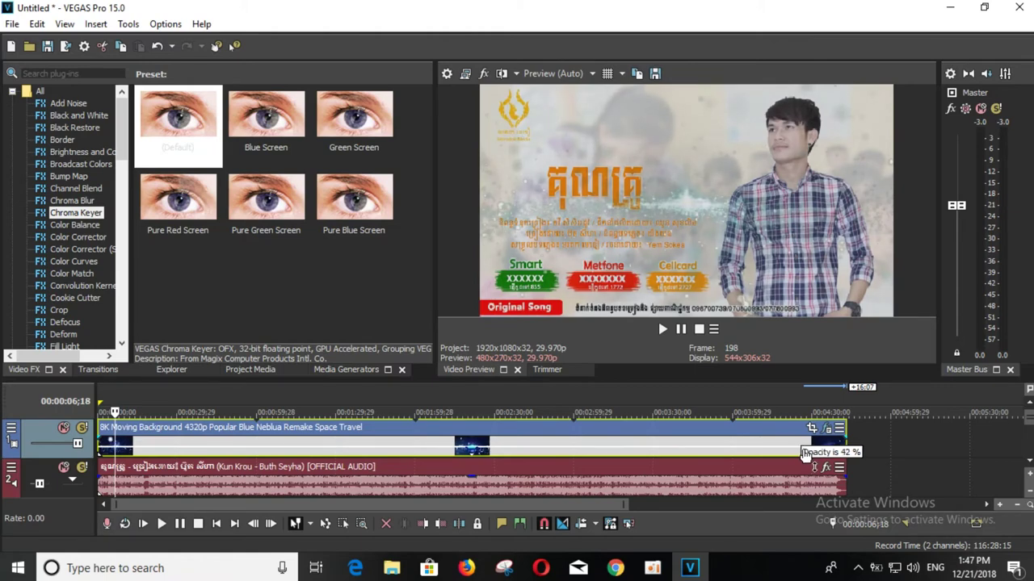
pyautogui.moveTo(804, 456); pyautogui.dragTo(807, 455)
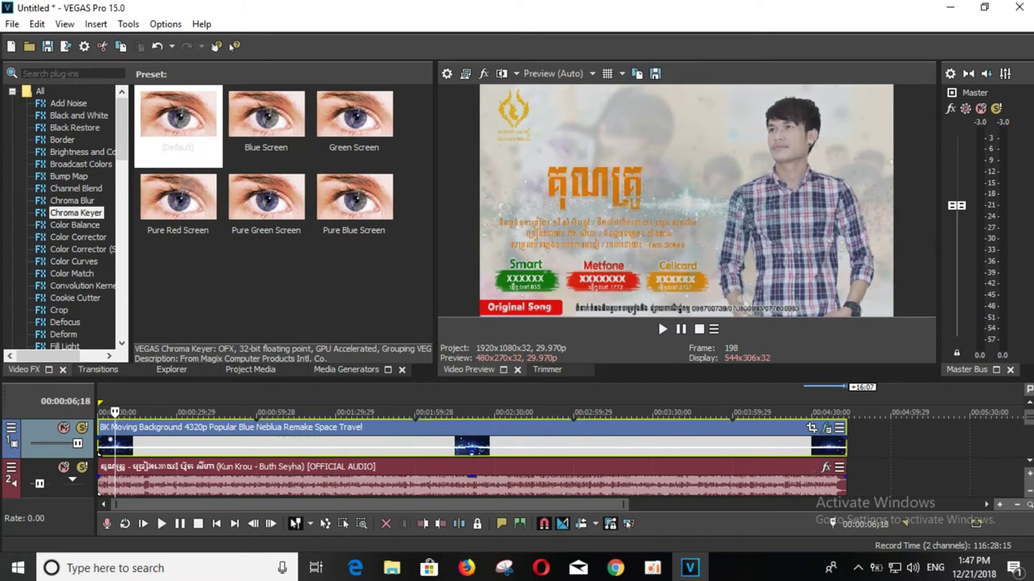
# Try adjusting the song video clip's opacity and look over the other tracks
pyautogui.click(1028, 460)
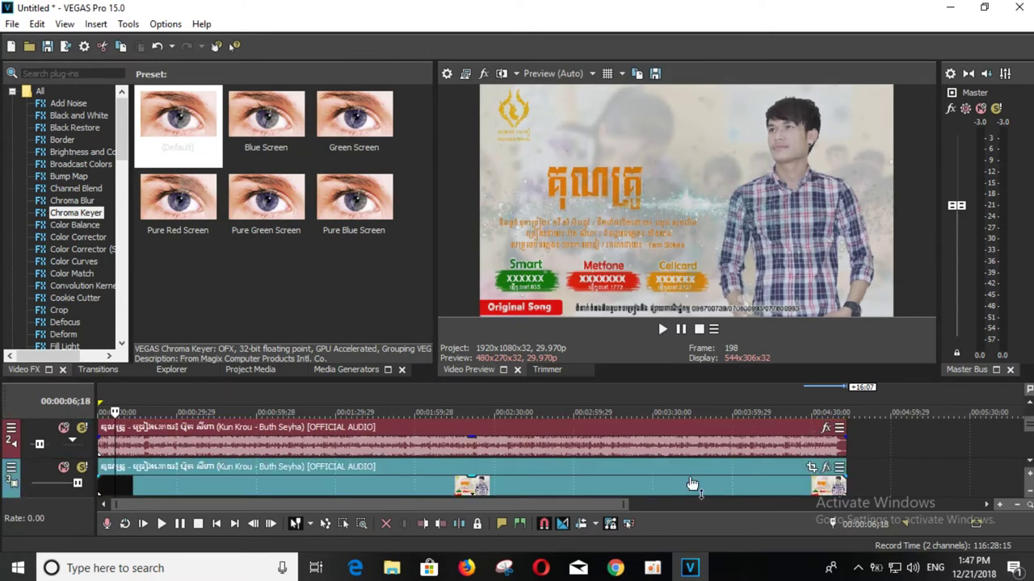
pyautogui.moveTo(479, 477)
pyautogui.mouseDown()
pyautogui.moveTo(486, 501)
pyautogui.moveTo(473, 476)
pyautogui.mouseUp()
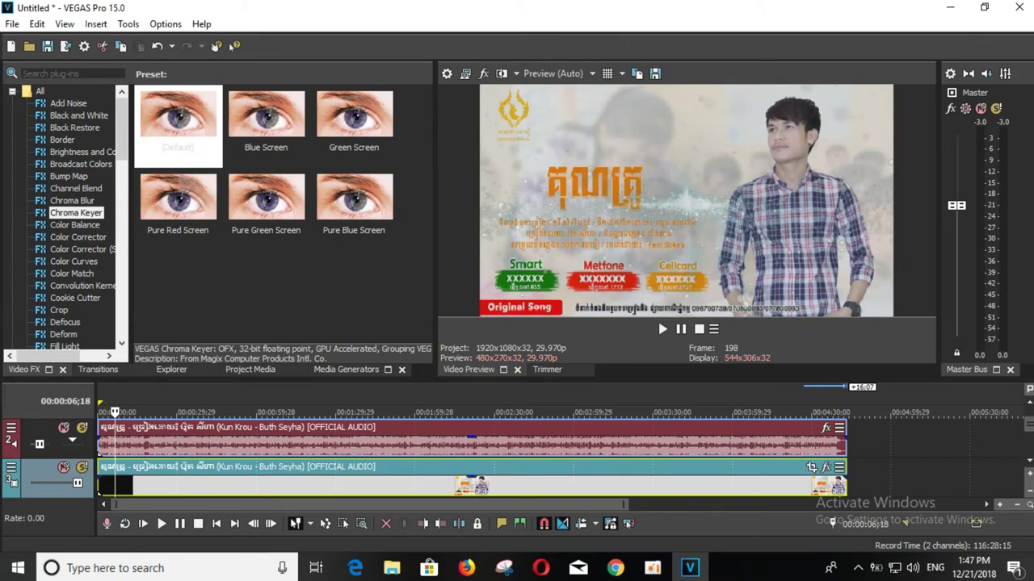
pyautogui.scroll(-2, 1024, 438)
pyautogui.scroll(1, 1024, 438)
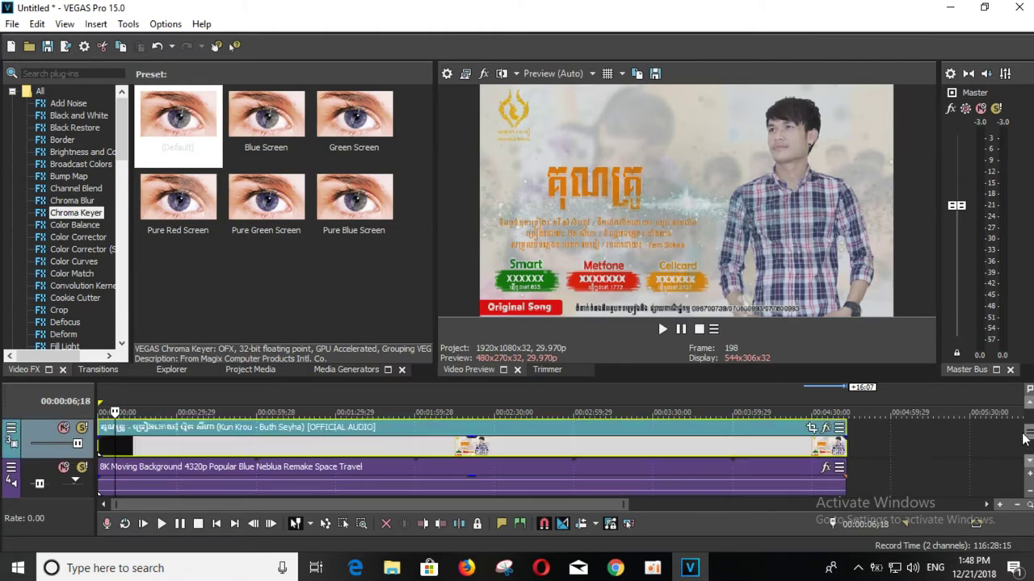
pyautogui.scroll(1, 1023, 438)
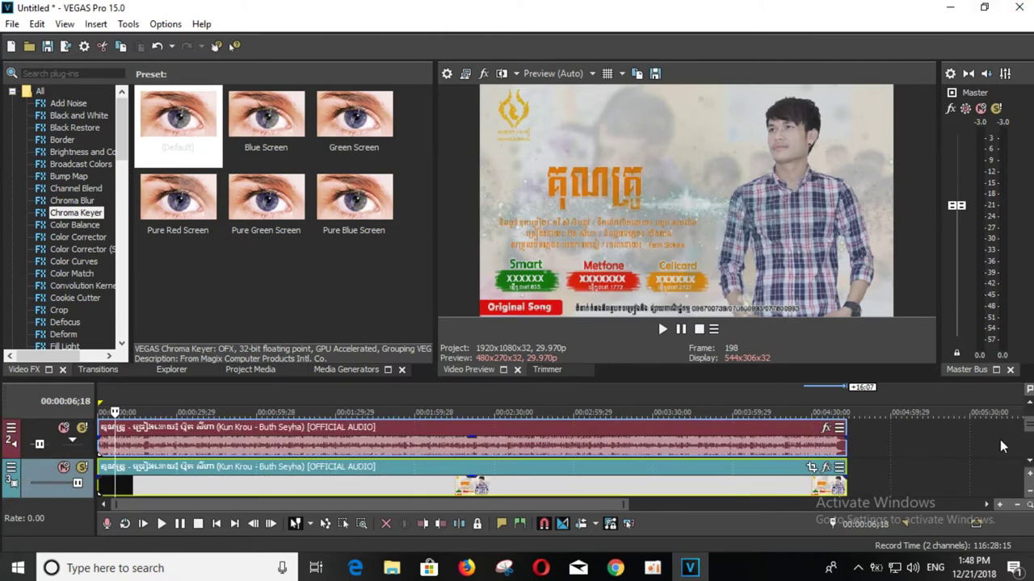
pyautogui.scroll(1, 1029, 428)
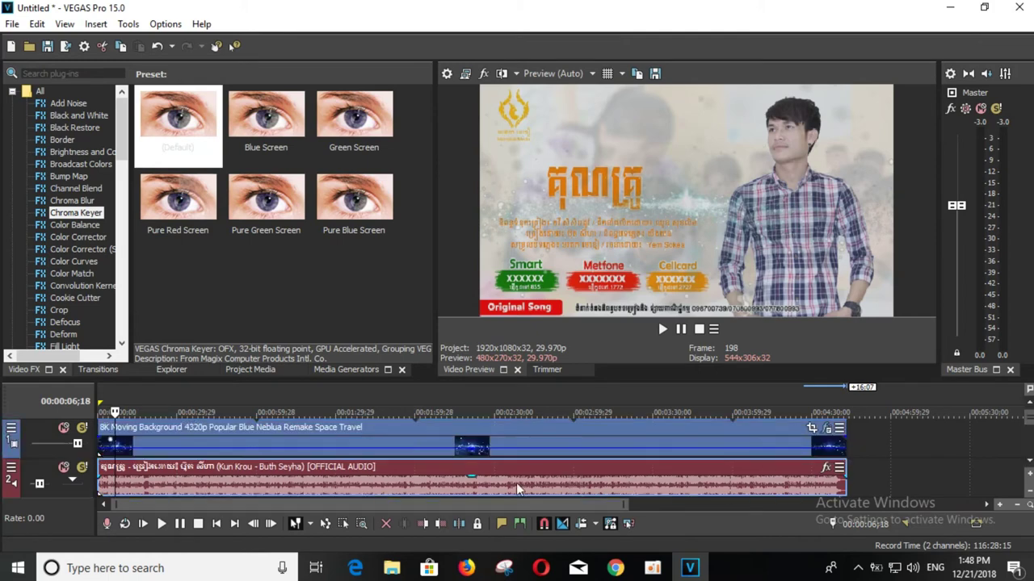
# Raise the 8K Moving Background clip's opacity to about 69%, lower it slightly, and play the result
pyautogui.moveTo(470, 450); pyautogui.dragTo(472, 448)
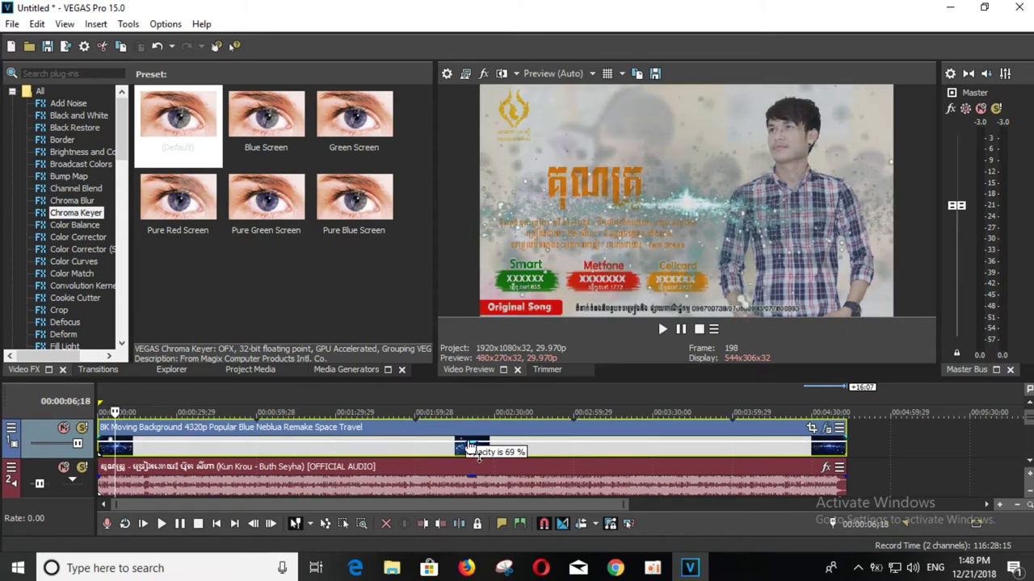
pyautogui.moveTo(472, 449); pyautogui.dragTo(472, 450)
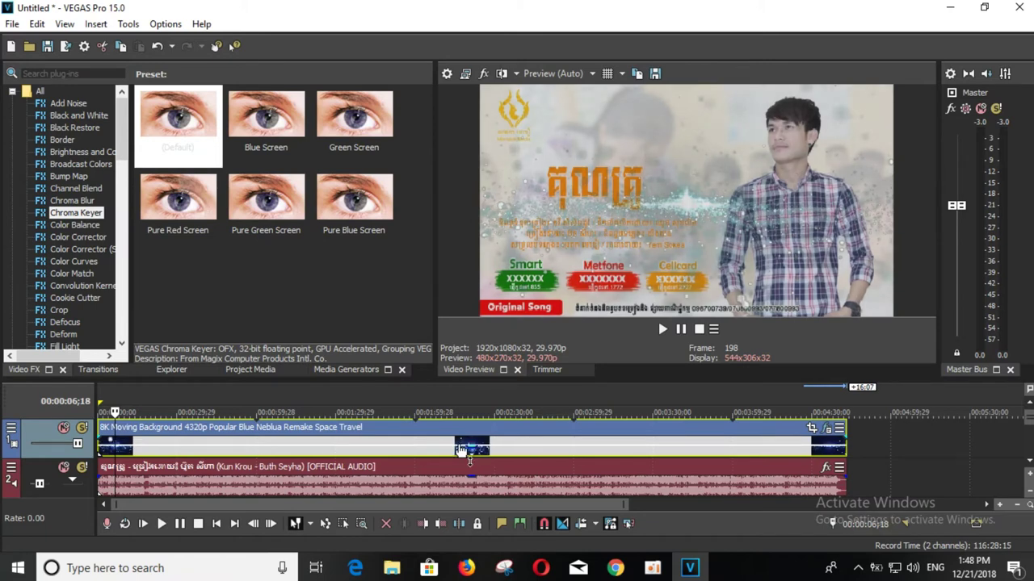
pyautogui.click(182, 524)
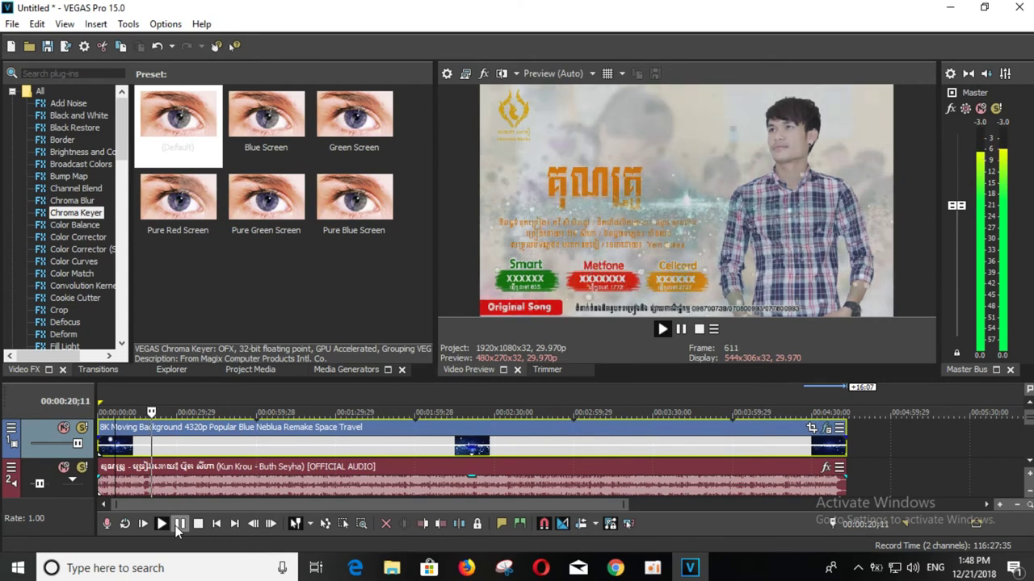
pyautogui.click(179, 527)
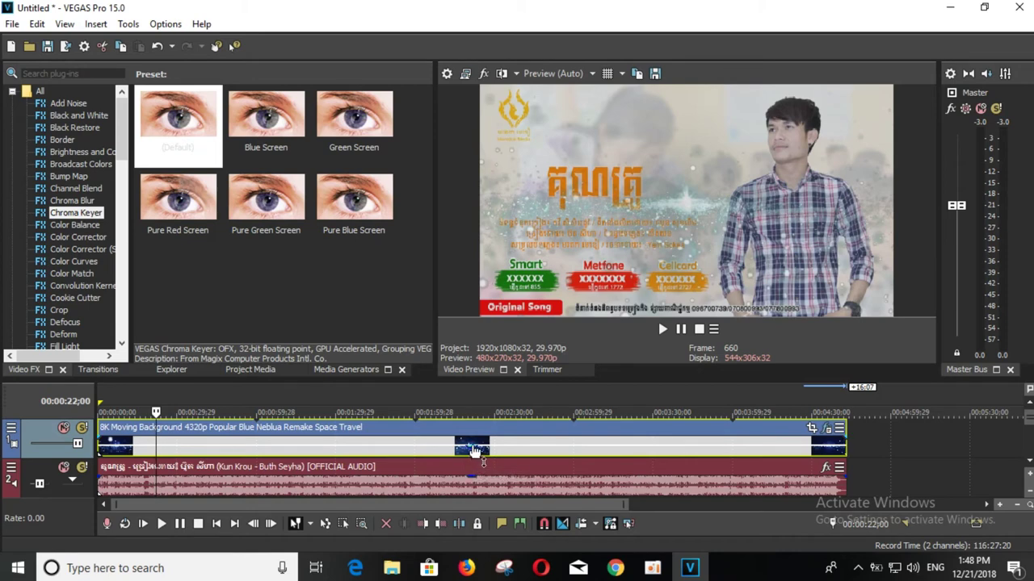
# Fine-tune the 8K Moving Background clip's opacity, trying about 61% and 53%, replay the overlay from the project start and return there
pyautogui.moveTo(474, 451); pyautogui.dragTo(475, 454)
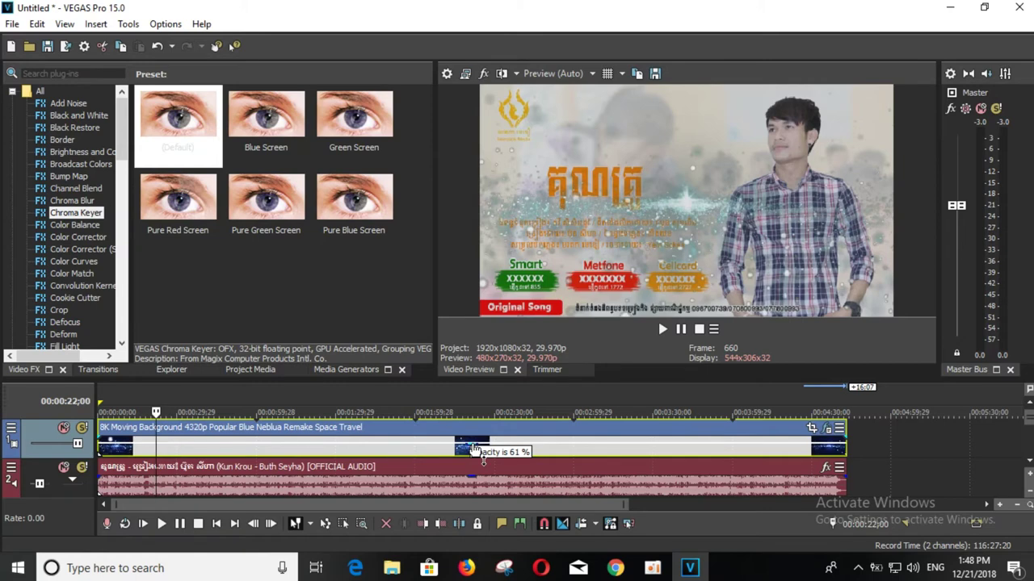
pyautogui.moveTo(475, 450); pyautogui.dragTo(476, 452)
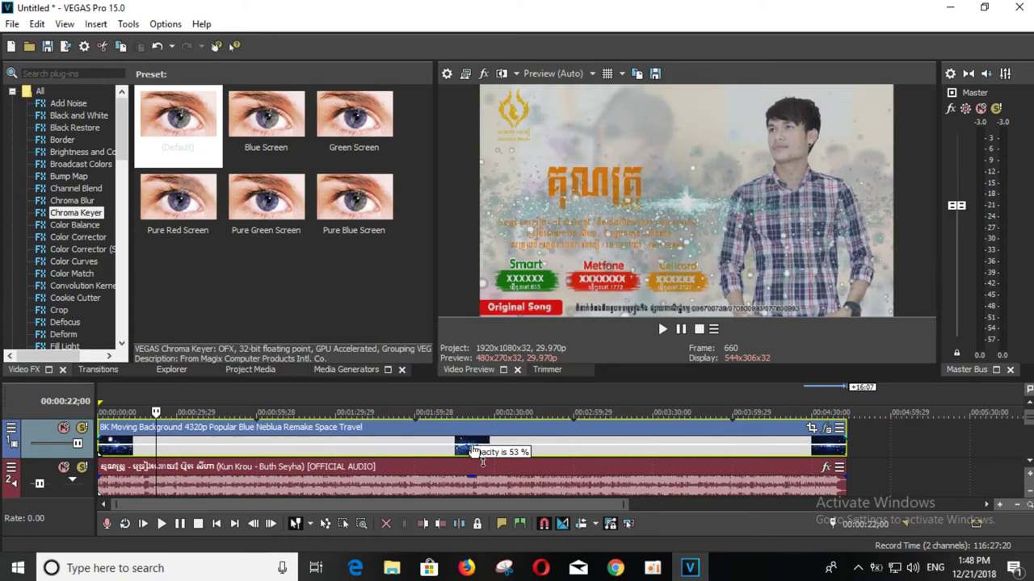
pyautogui.moveTo(473, 450); pyautogui.dragTo(473, 450)
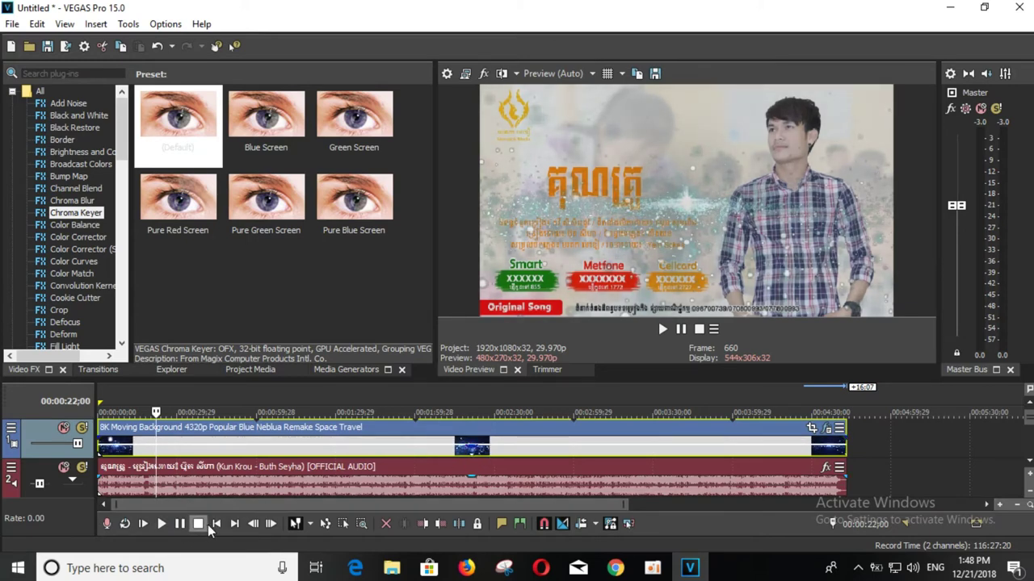
pyautogui.click(217, 525)
pyautogui.click(181, 524)
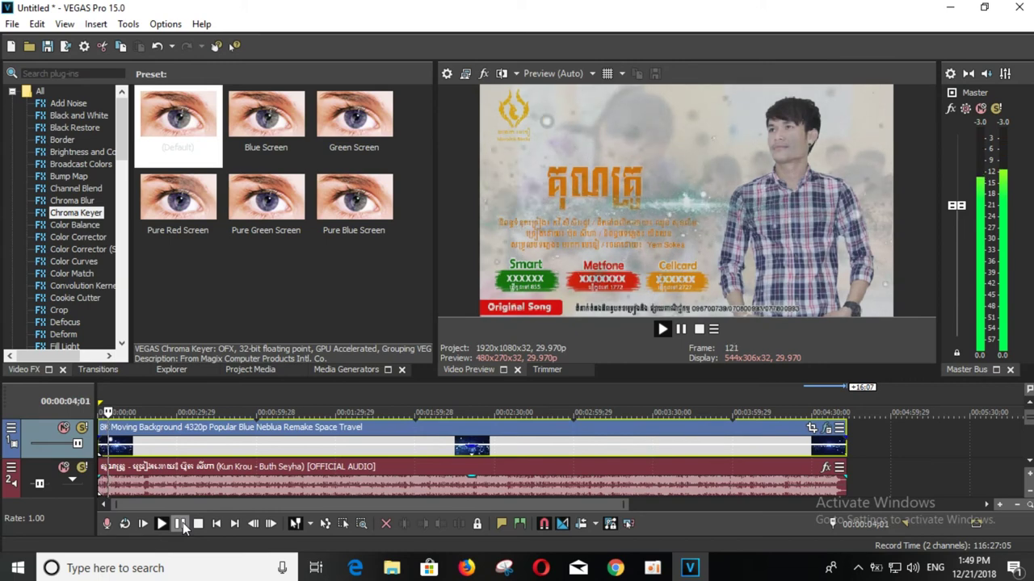
pyautogui.click(181, 524)
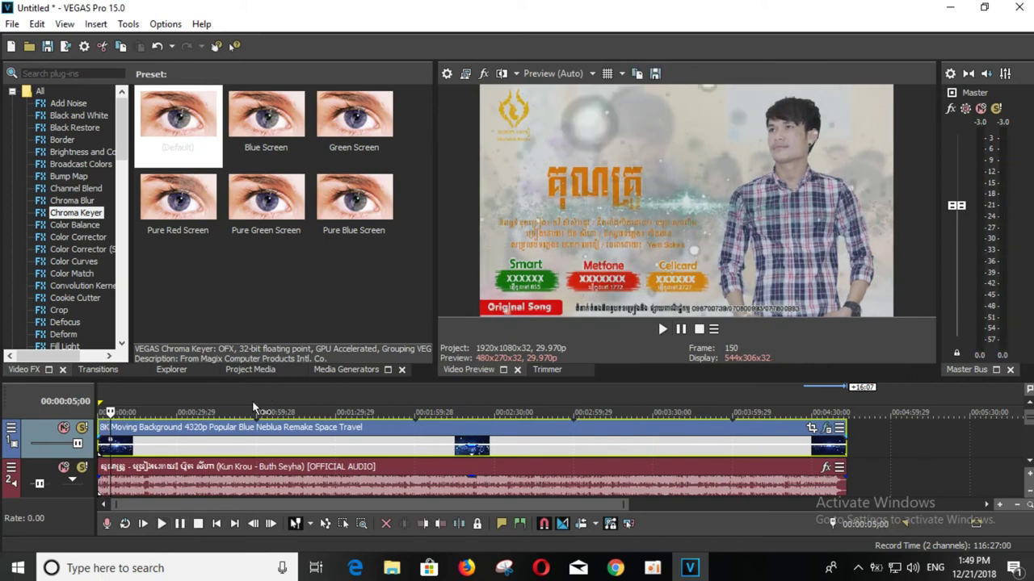
pyautogui.click(217, 524)
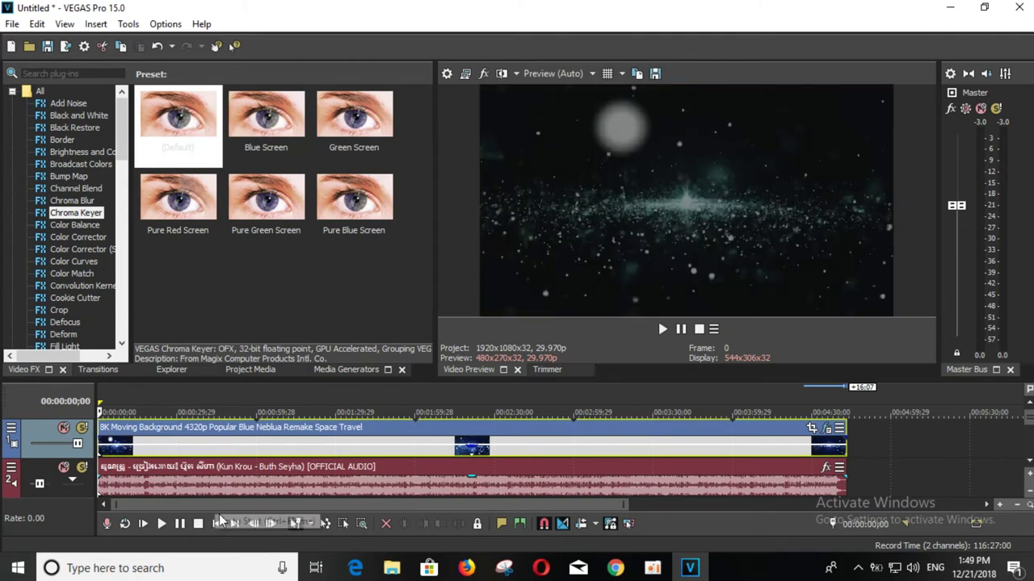
# Apply the Barn Door transition with the Horizontal, In, No Border preset to the start of the 8K Moving Background clip and close its settings
pyautogui.click(336, 370)
pyautogui.click(245, 373)
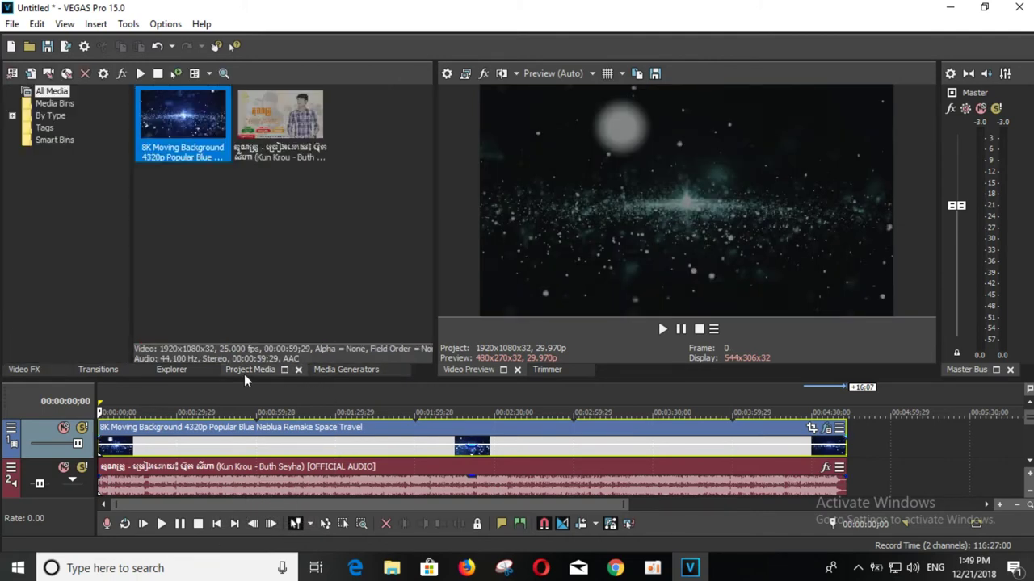
pyautogui.click(178, 369)
pyautogui.click(92, 372)
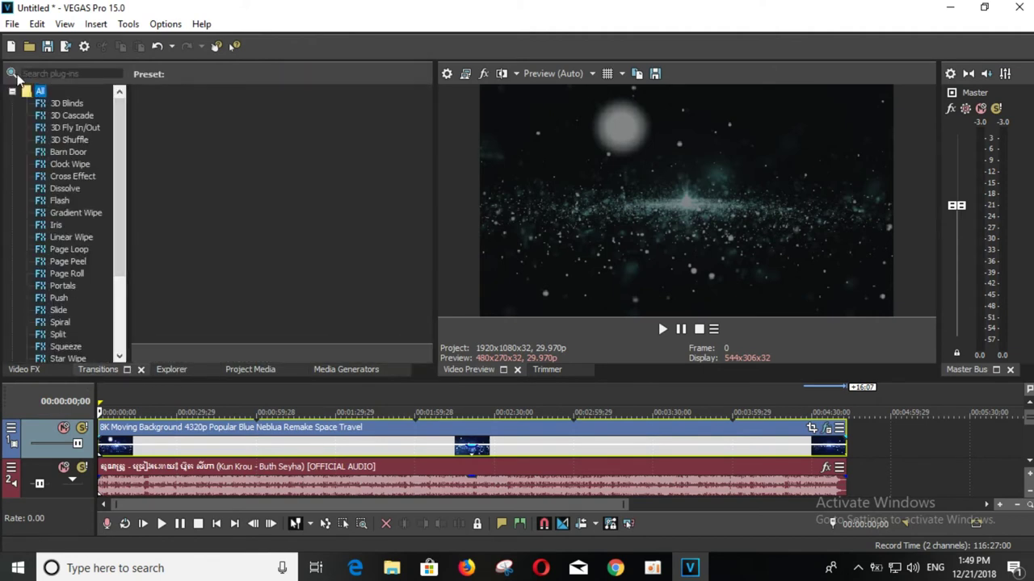
pyautogui.click(56, 139)
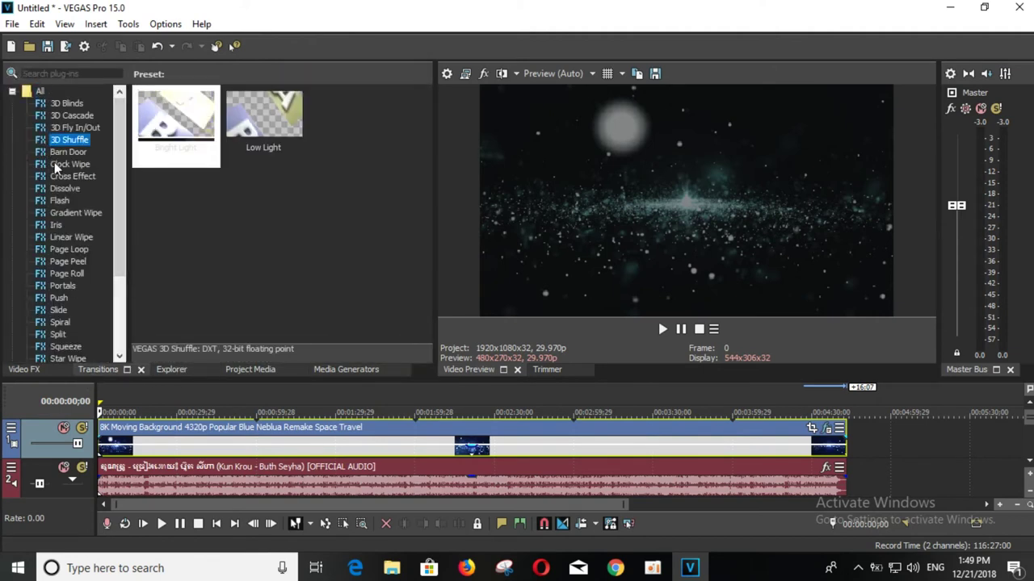
pyautogui.click(54, 164)
pyautogui.click(68, 140)
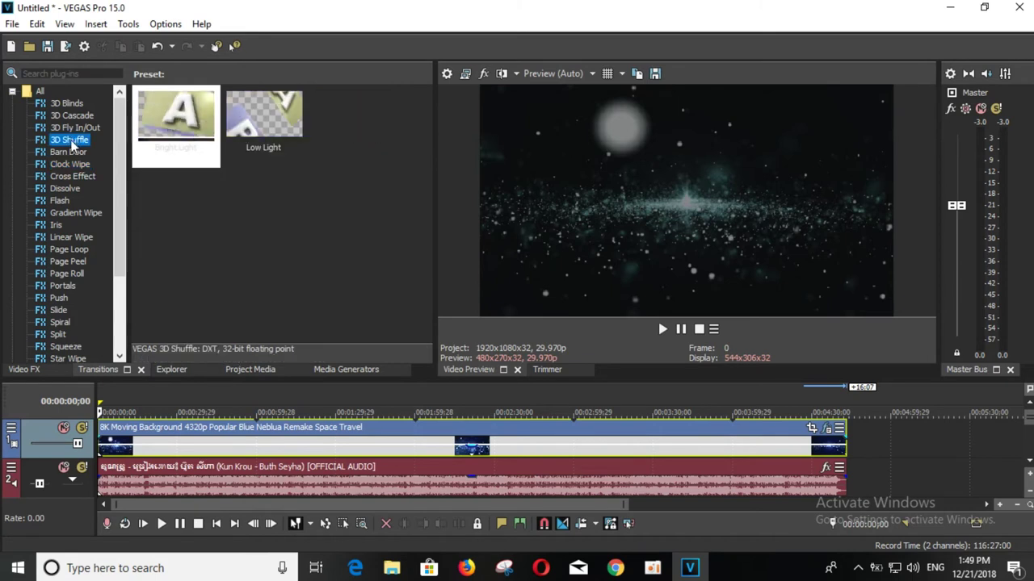
pyautogui.click(56, 153)
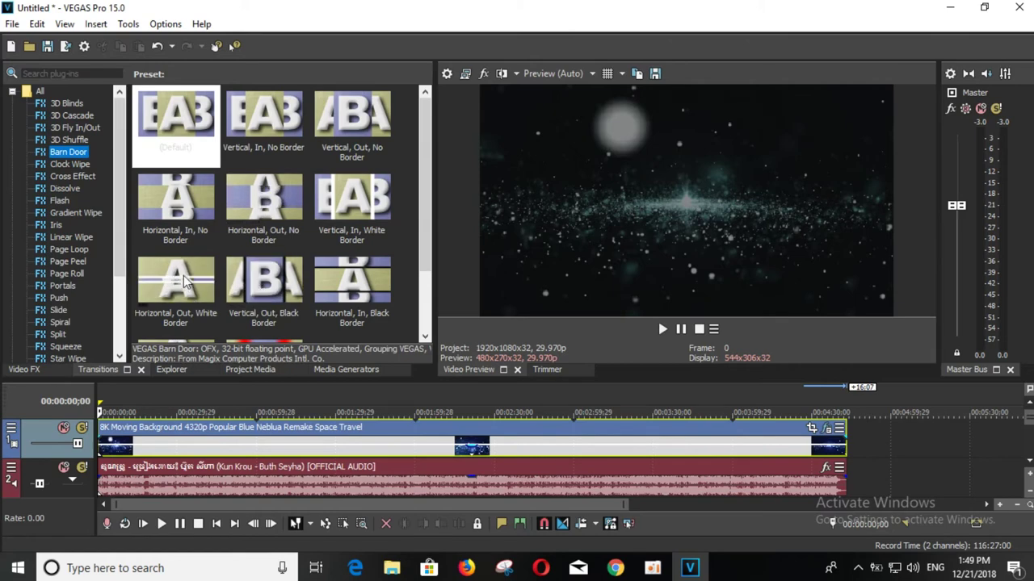
pyautogui.moveTo(176, 198); pyautogui.dragTo(108, 440)
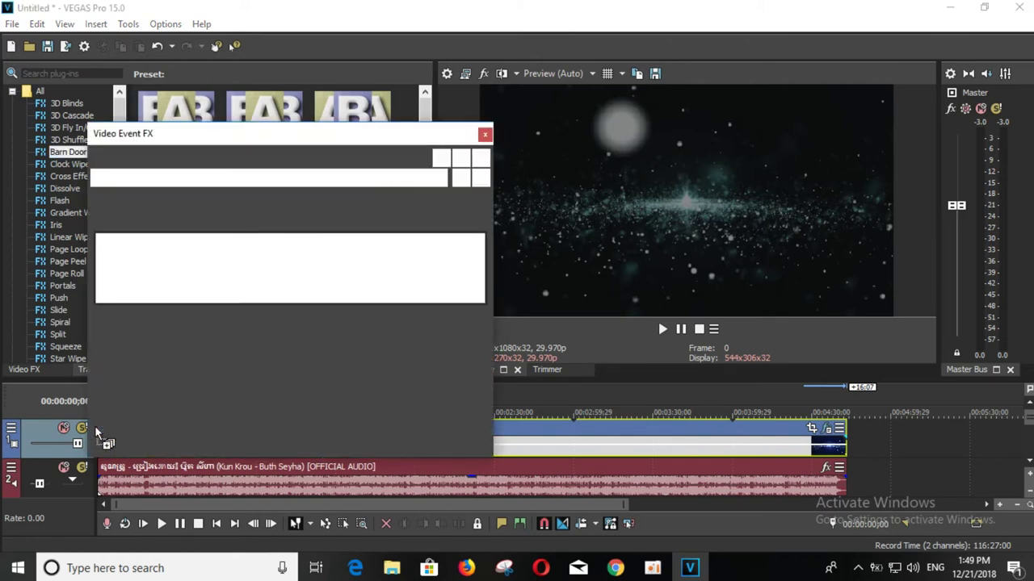
pyautogui.click(485, 135)
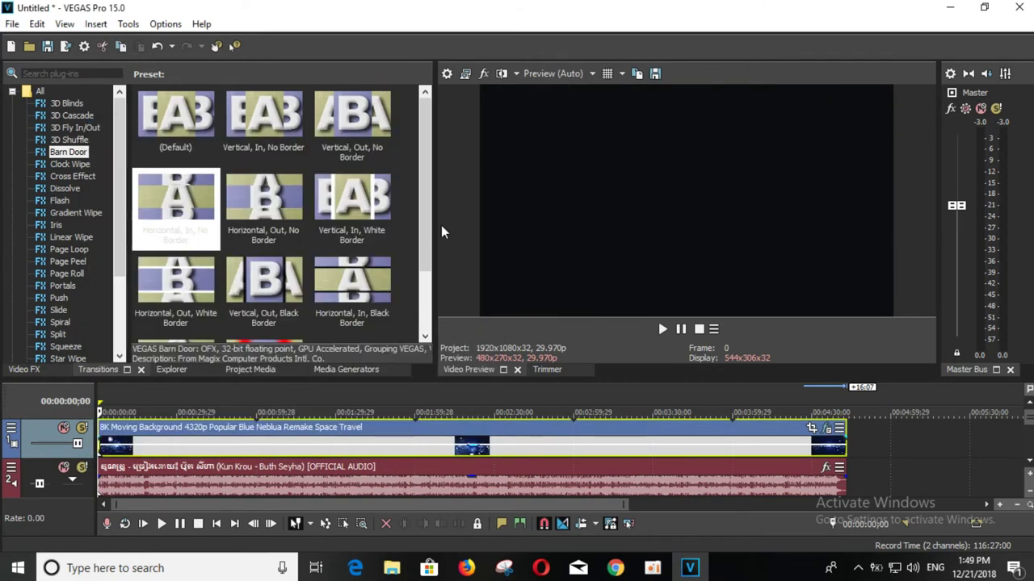
# Open the hqdefault image from New folder in Downloads and move its clip to the end of the 8K Moving Background clip
pyautogui.click(12, 23)
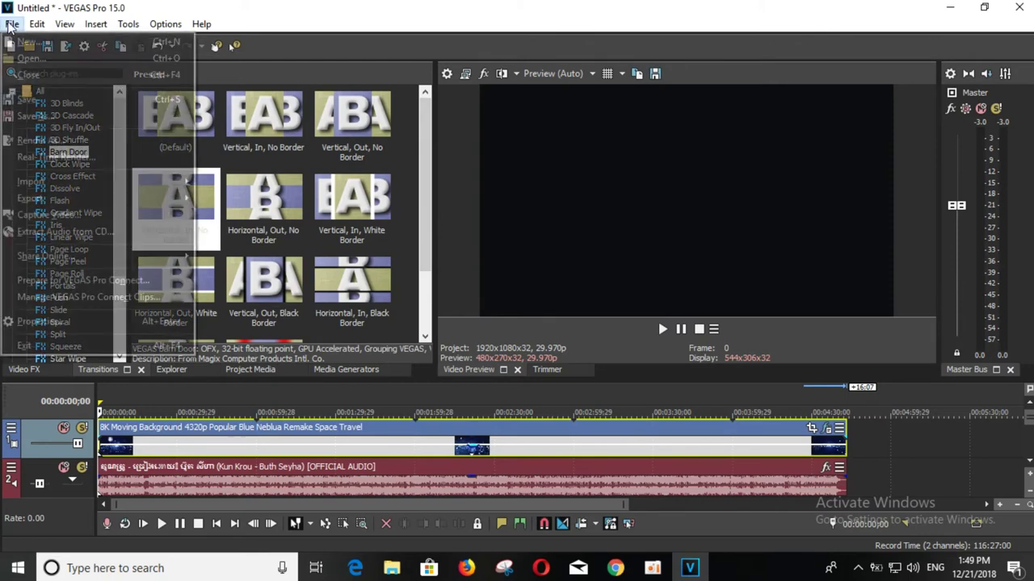
pyautogui.press('Escape')
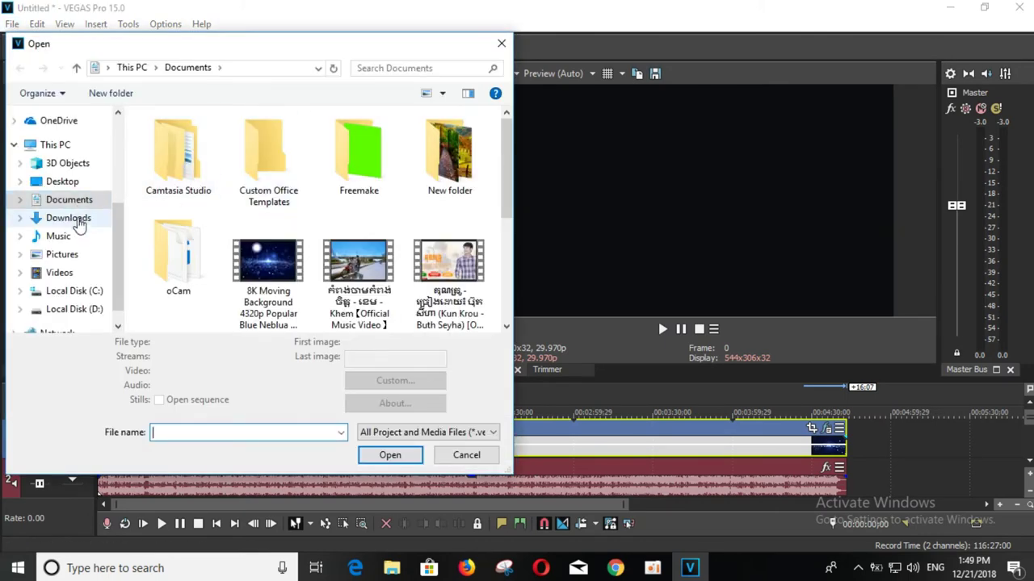
pyautogui.click(79, 219)
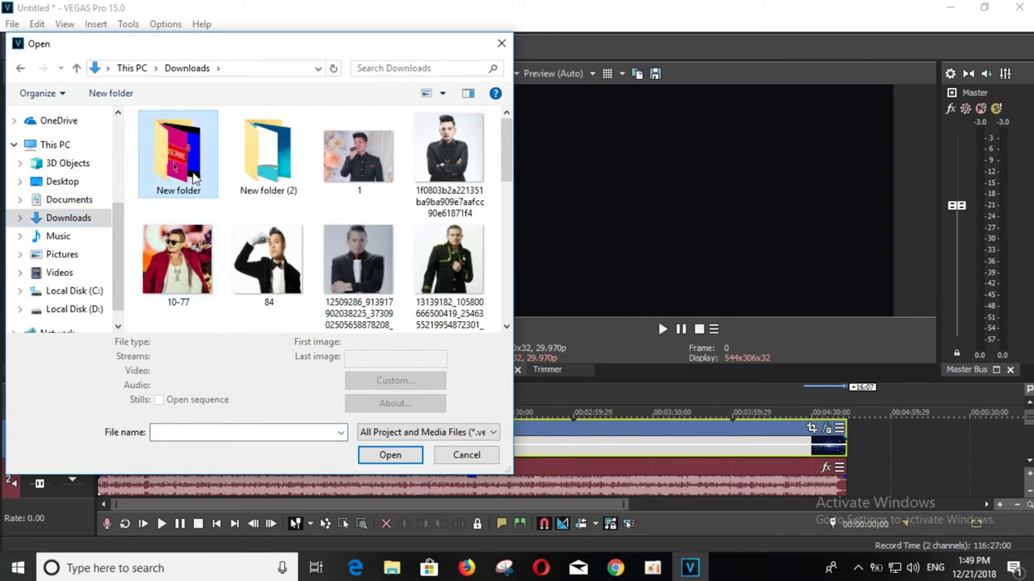
pyautogui.doubleClick(180, 157)
pyautogui.scroll(-5, 454, 210)
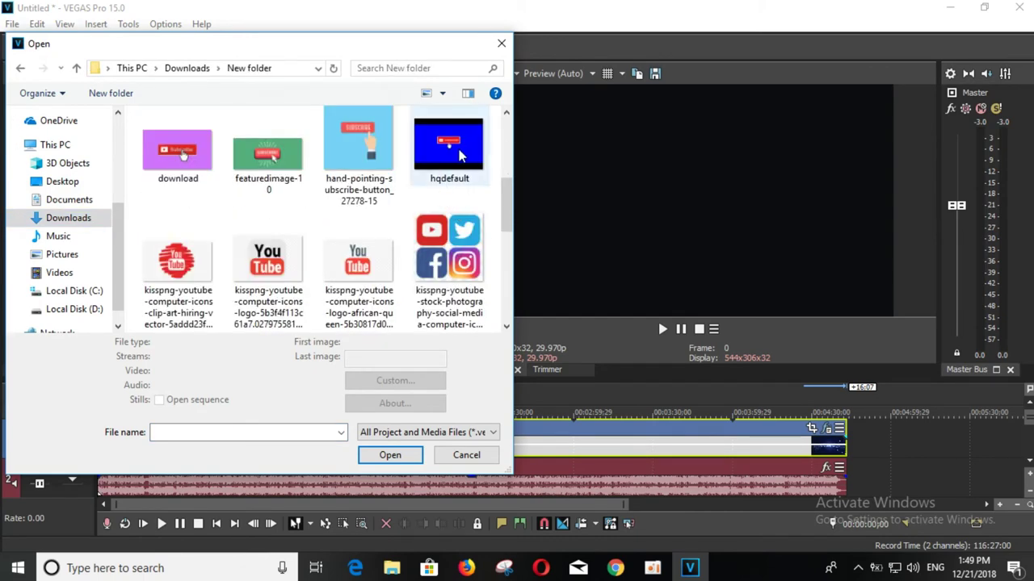
pyautogui.click(426, 147)
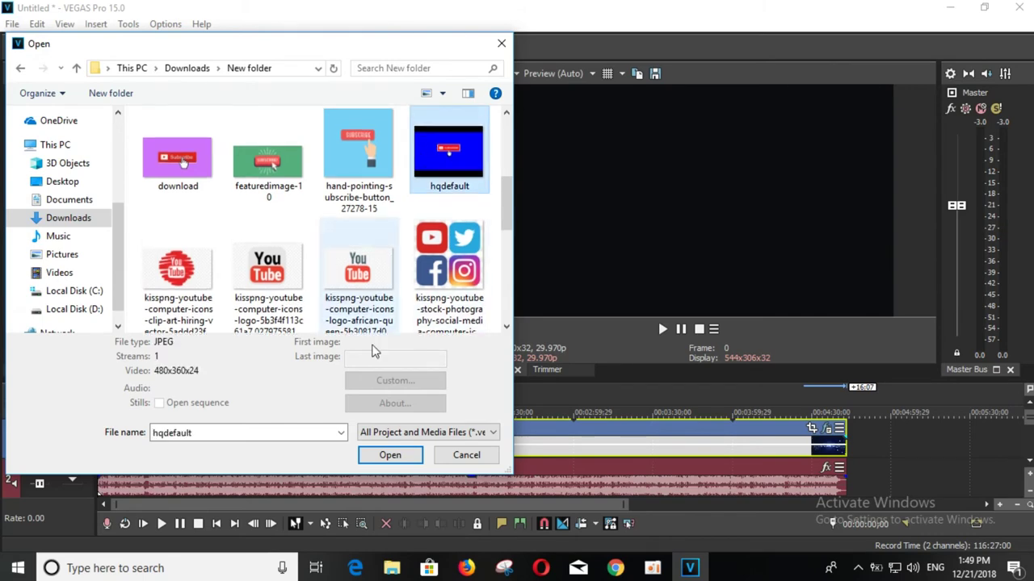
pyautogui.click(387, 456)
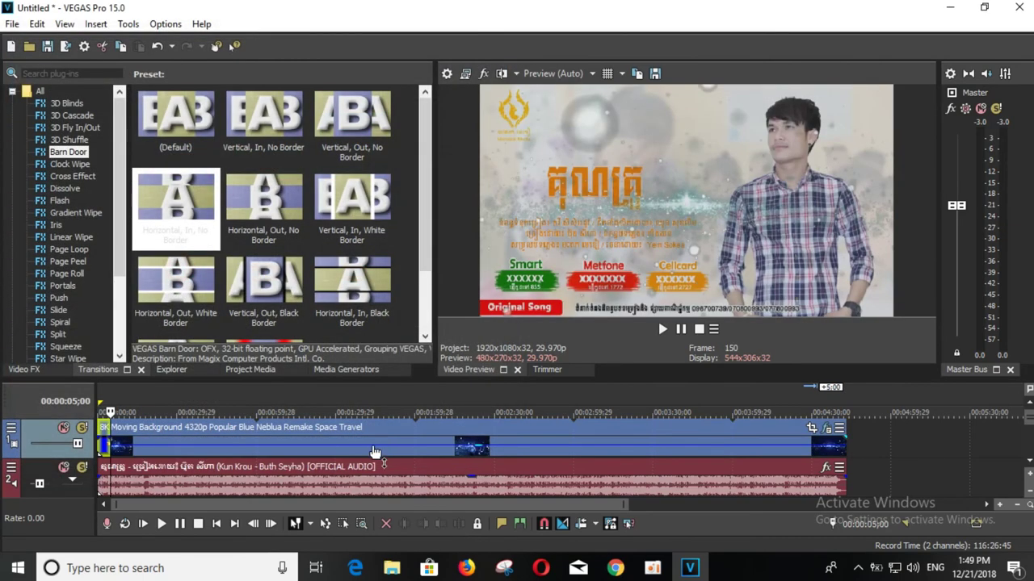
pyautogui.moveTo(105, 450); pyautogui.dragTo(501, 468)
pyautogui.moveTo(779, 464); pyautogui.dragTo(855, 440)
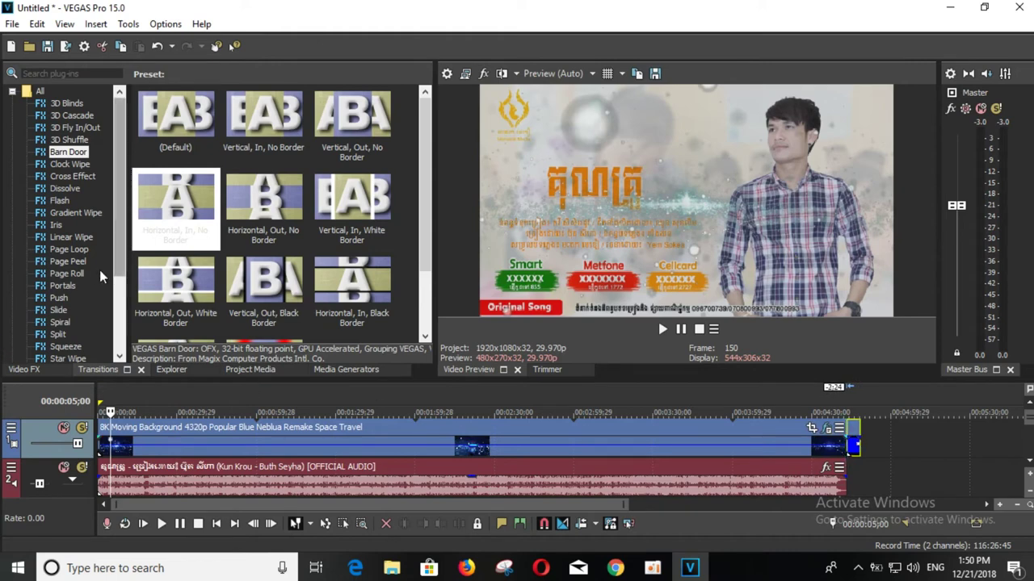
# Apply the Slide transition with the Default preset between the 8K Moving Background clip and the subscribe image, and close its settings
pyautogui.click(58, 200)
pyautogui.click(62, 237)
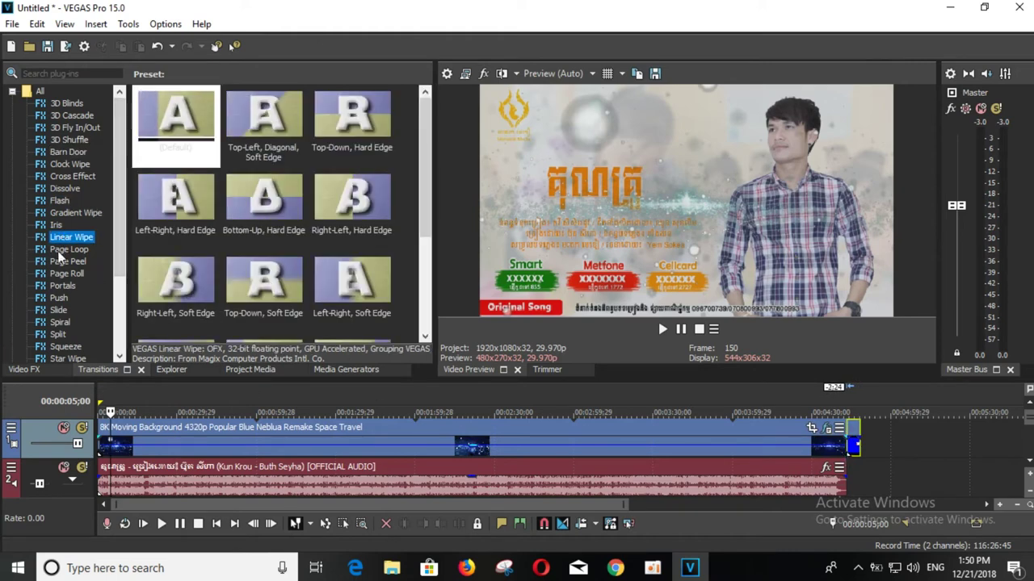
pyautogui.click(65, 249)
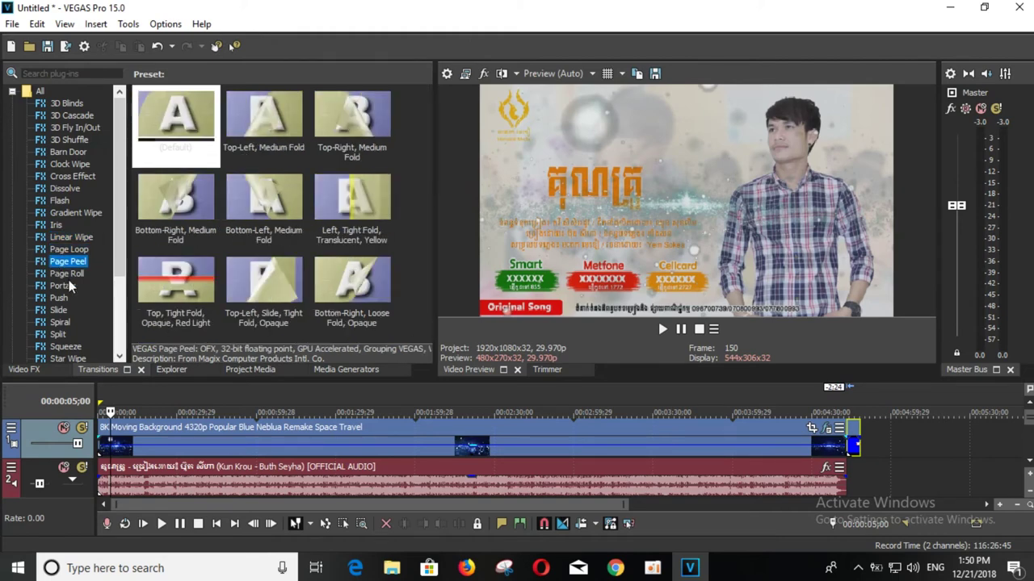
pyautogui.click(58, 274)
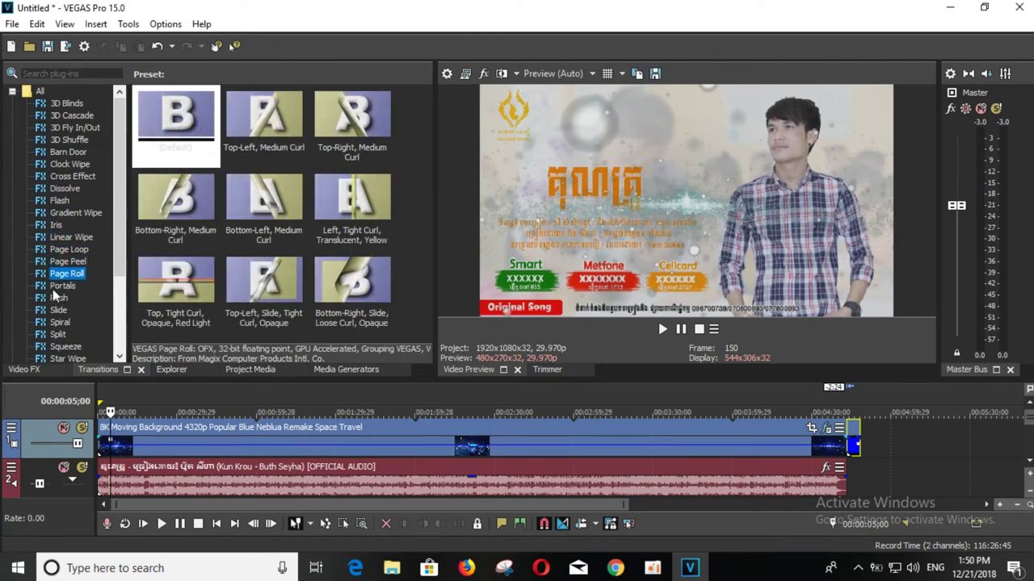
pyautogui.click(55, 287)
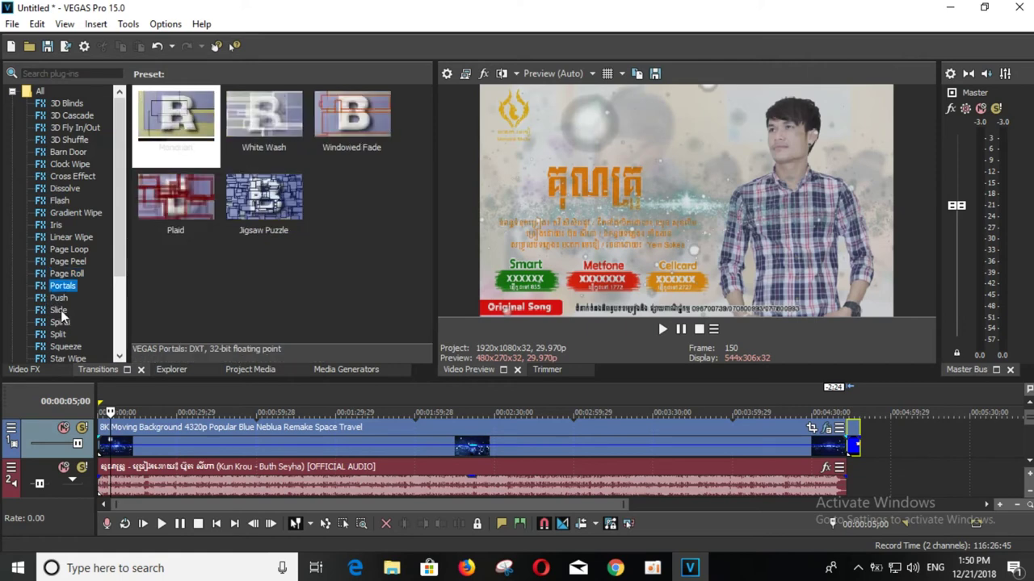
pyautogui.click(61, 312)
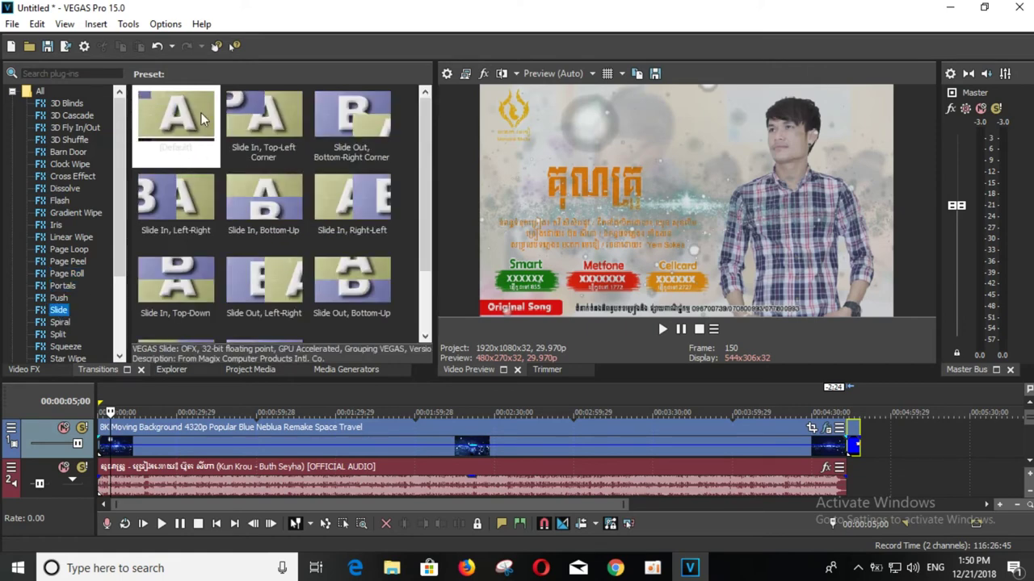
pyautogui.moveTo(175, 121); pyautogui.dragTo(844, 443)
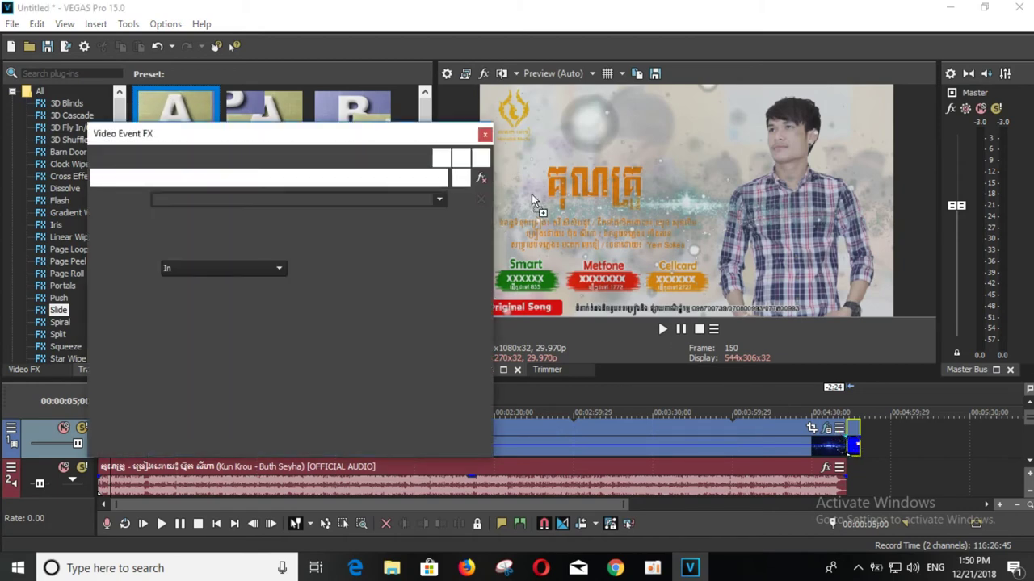
pyautogui.click(484, 134)
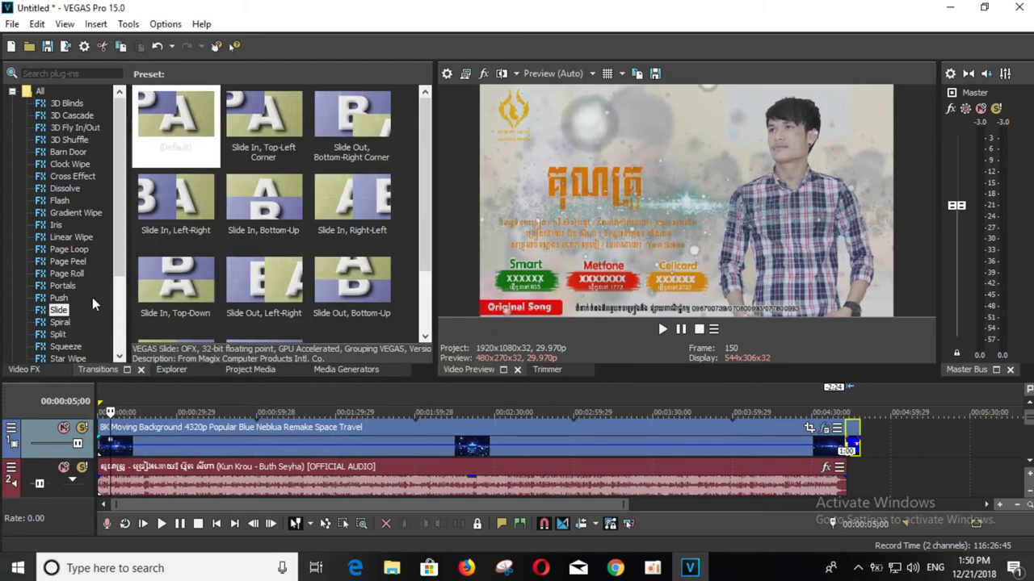
# Apply the Split transition with the Wipe, In, Center preset to the end of the subscribe image clip and close its settings
pyautogui.click(57, 323)
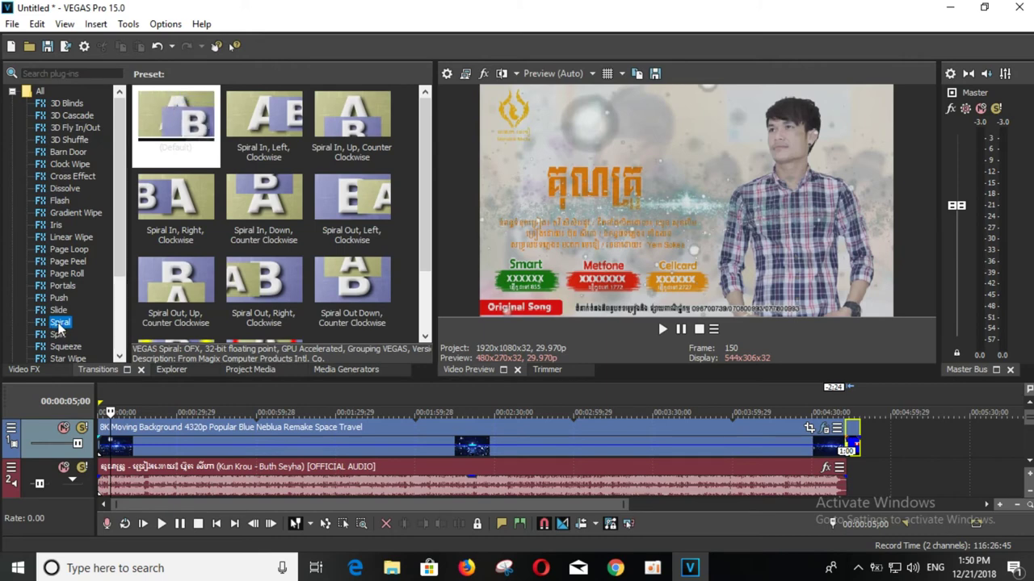
pyautogui.click(57, 334)
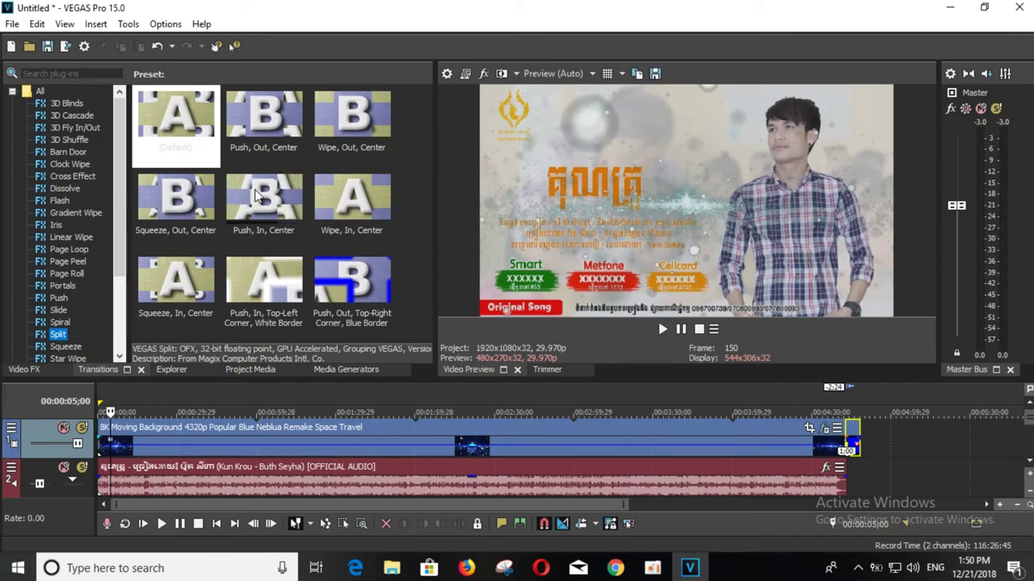
pyautogui.moveTo(357, 197); pyautogui.dragTo(859, 435)
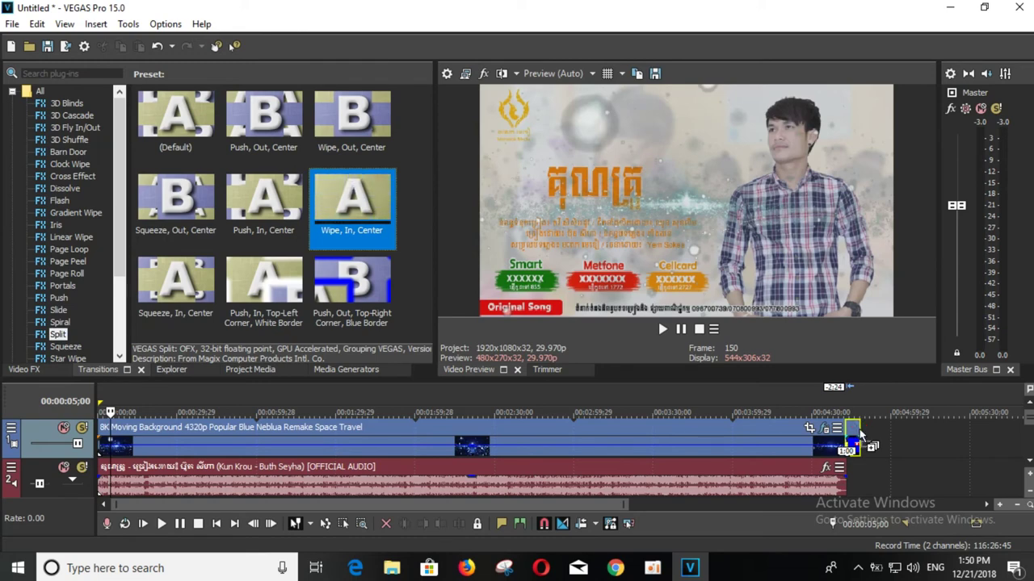
pyautogui.click(484, 134)
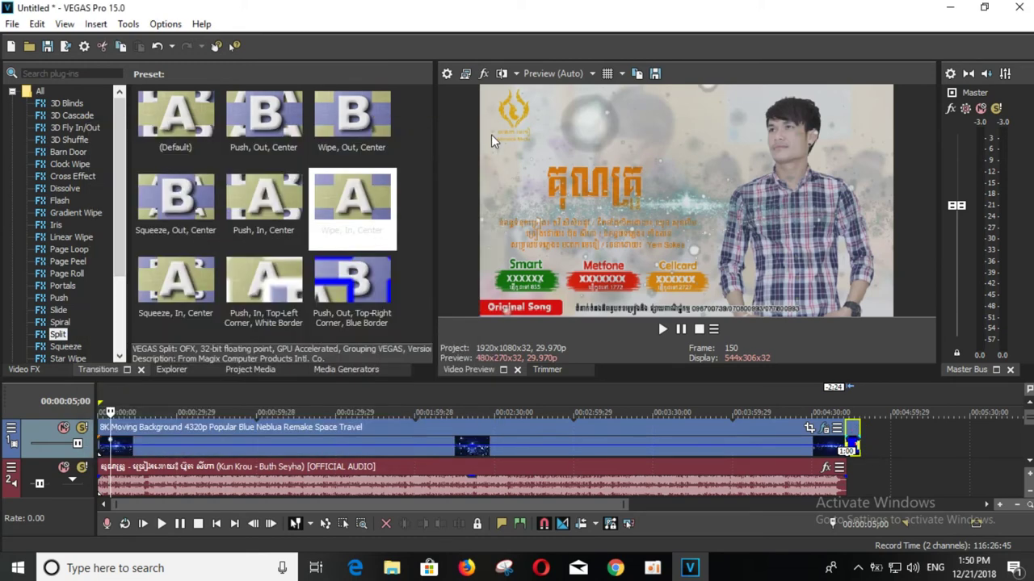
# Play the opening of the project from the start to check its transition and return to the beginning
pyautogui.click(217, 525)
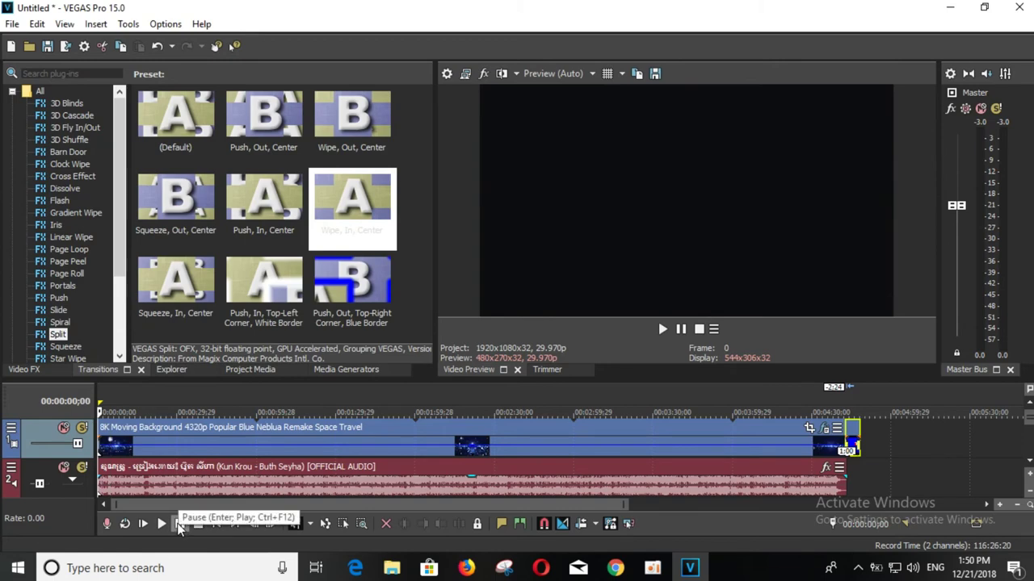
pyautogui.click(179, 525)
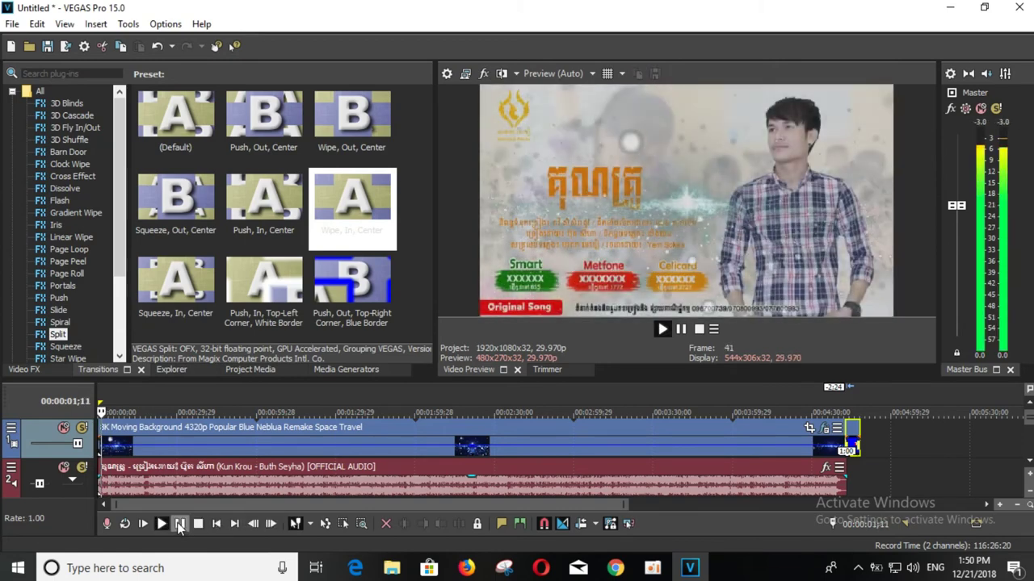
pyautogui.click(179, 524)
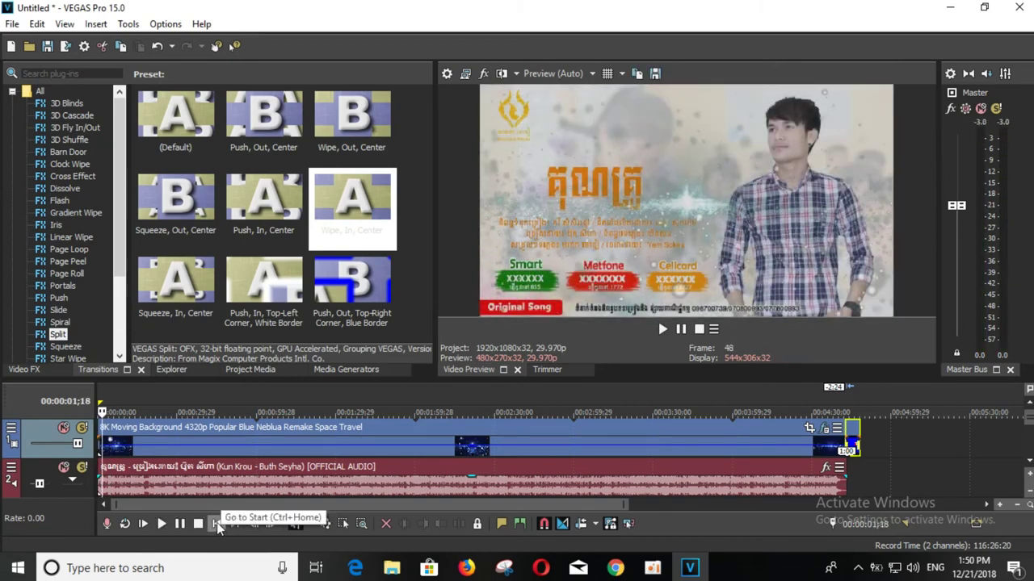
pyautogui.click(216, 523)
# Apply the Iris transition with the Circle, Out, Upper Left, White Border preset to the start of the 8K Moving Background clip and close its settings
pyautogui.moveTo(117, 265)
pyautogui.mouseDown()
pyautogui.moveTo(120, 306)
pyautogui.moveTo(110, 255)
pyautogui.mouseUp()
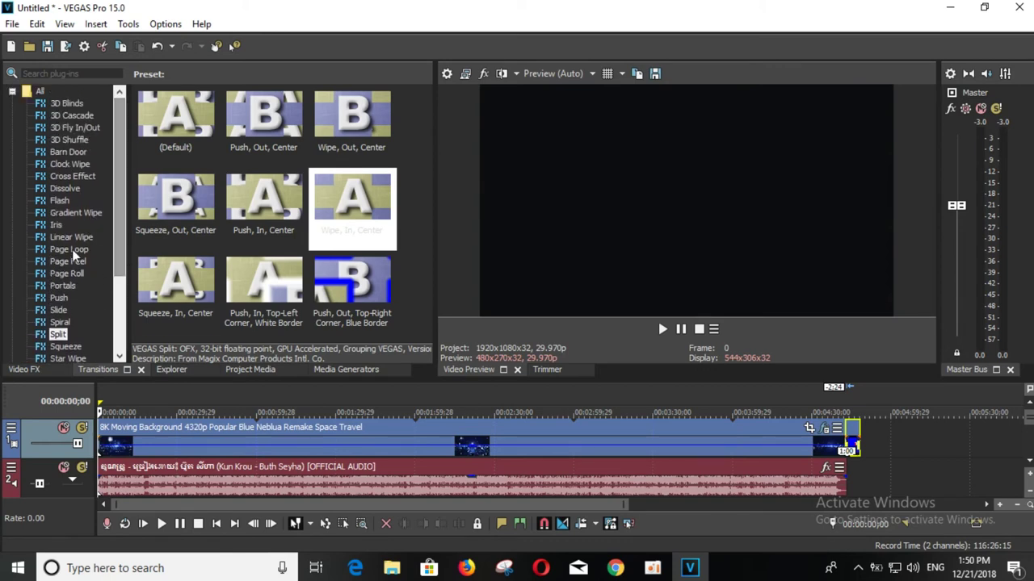
pyautogui.click(55, 226)
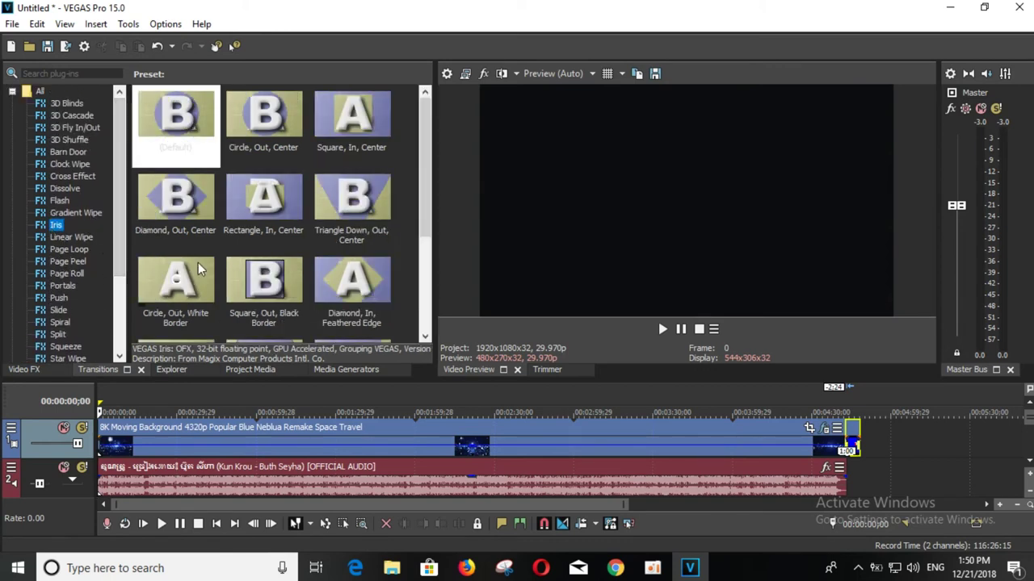
pyautogui.moveTo(426, 137); pyautogui.dragTo(432, 226)
pyautogui.moveTo(190, 279); pyautogui.dragTo(107, 447)
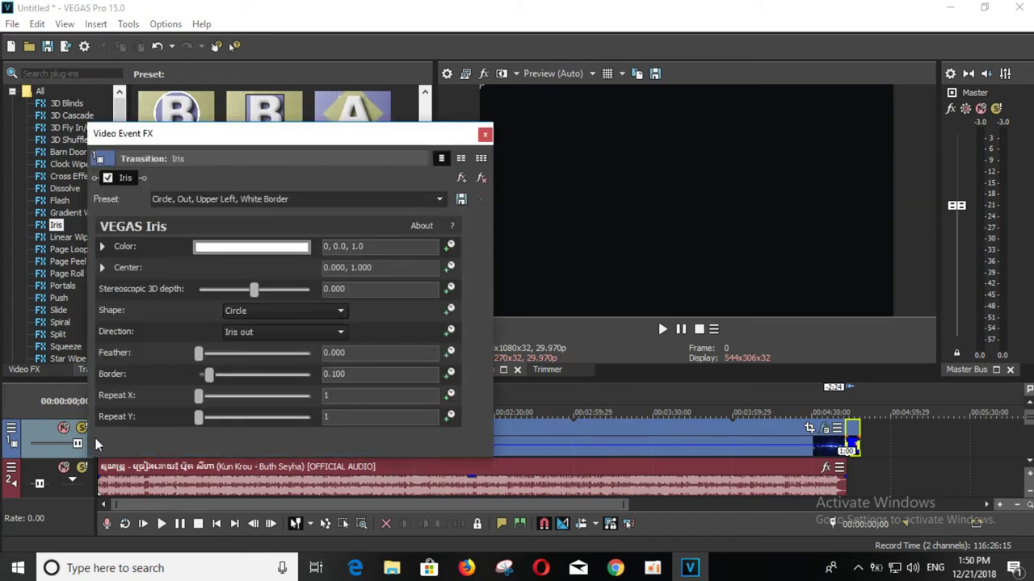
pyautogui.click(484, 135)
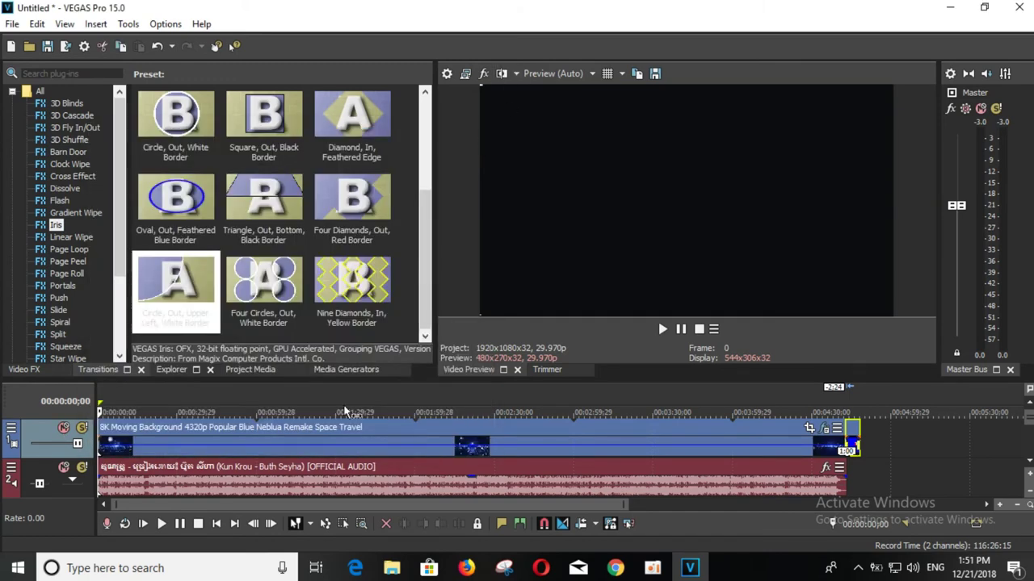
# Play the project's opening, play its ending from about 04:40 through the subscribe image, and return to the start
pyautogui.click(180, 525)
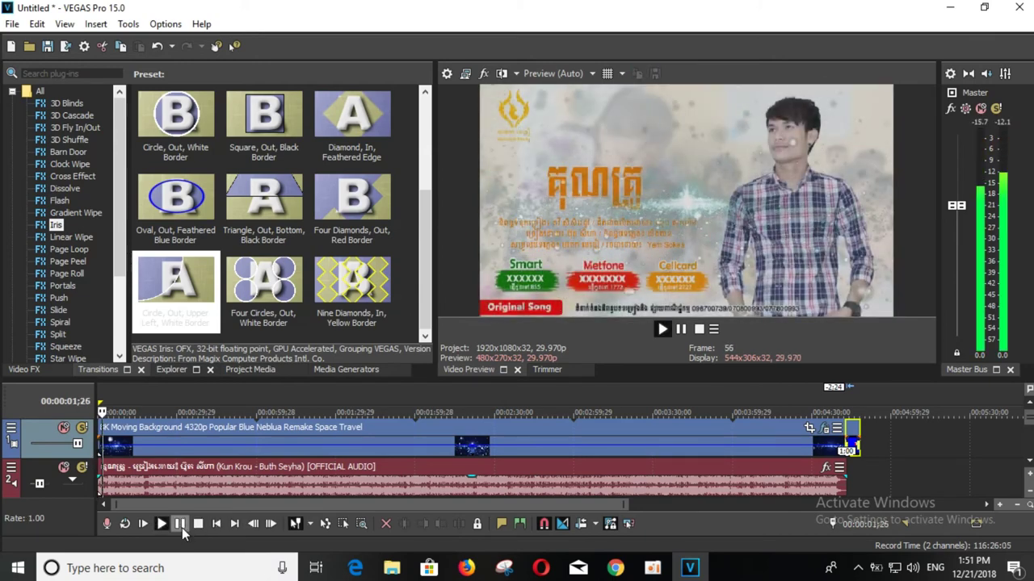
pyautogui.click(181, 526)
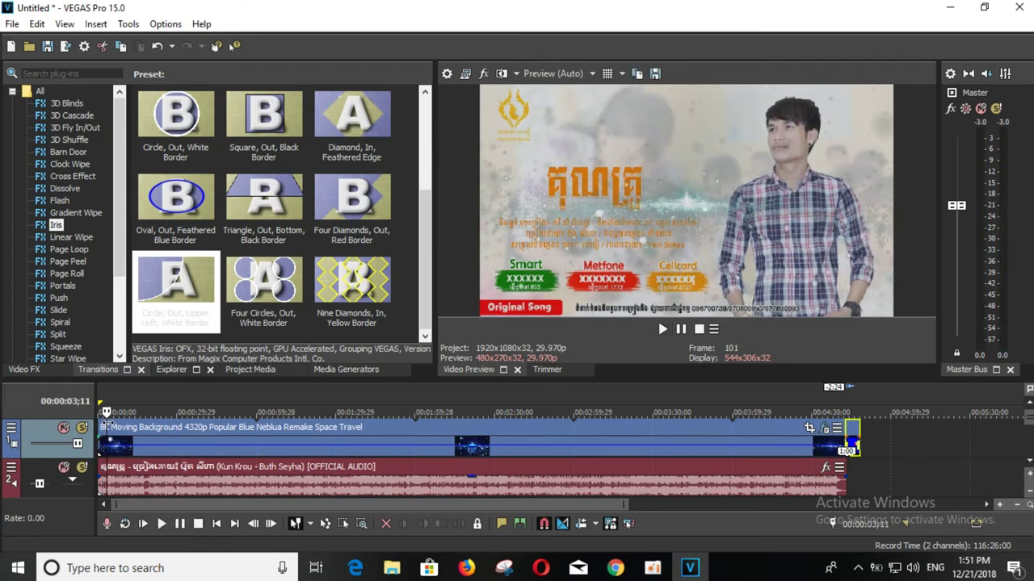
pyautogui.click(303, 440)
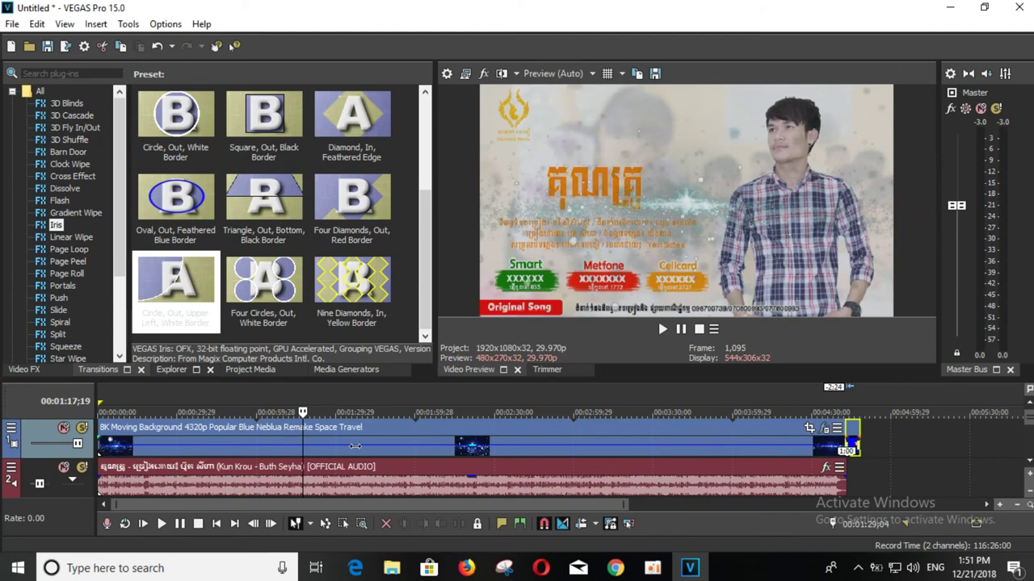
pyautogui.click(816, 451)
pyautogui.click(839, 456)
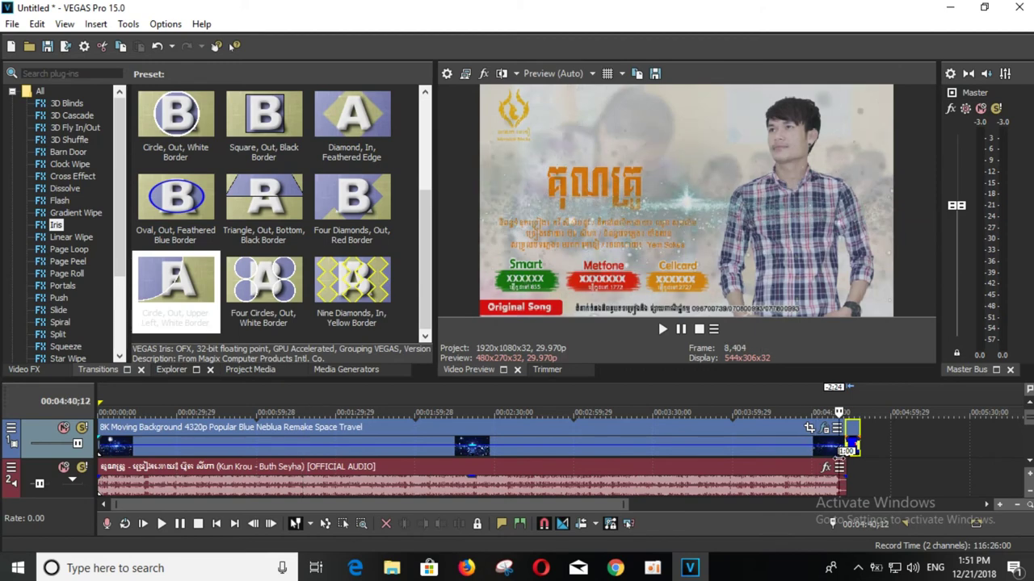
pyautogui.click(662, 329)
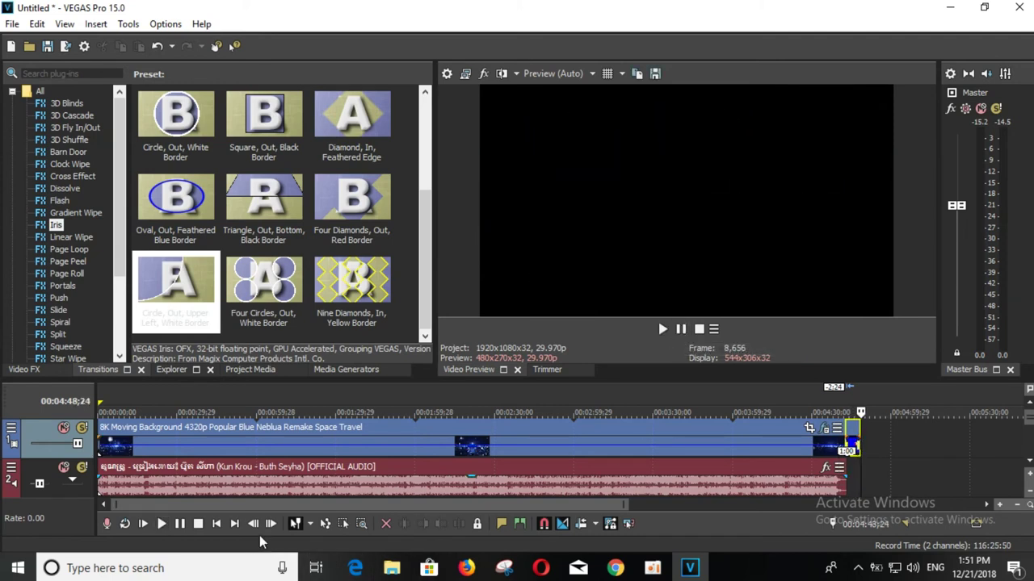
pyautogui.click(216, 524)
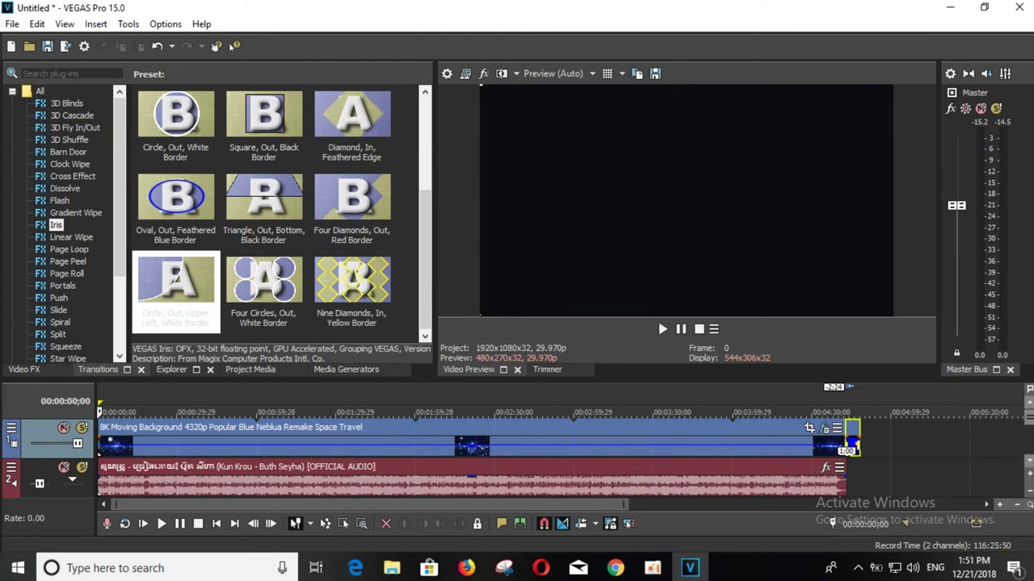
# Set the time selection to span the whole project, from the start to the end of the last clip
pyautogui.click(346, 490)
pyautogui.press('Delete')
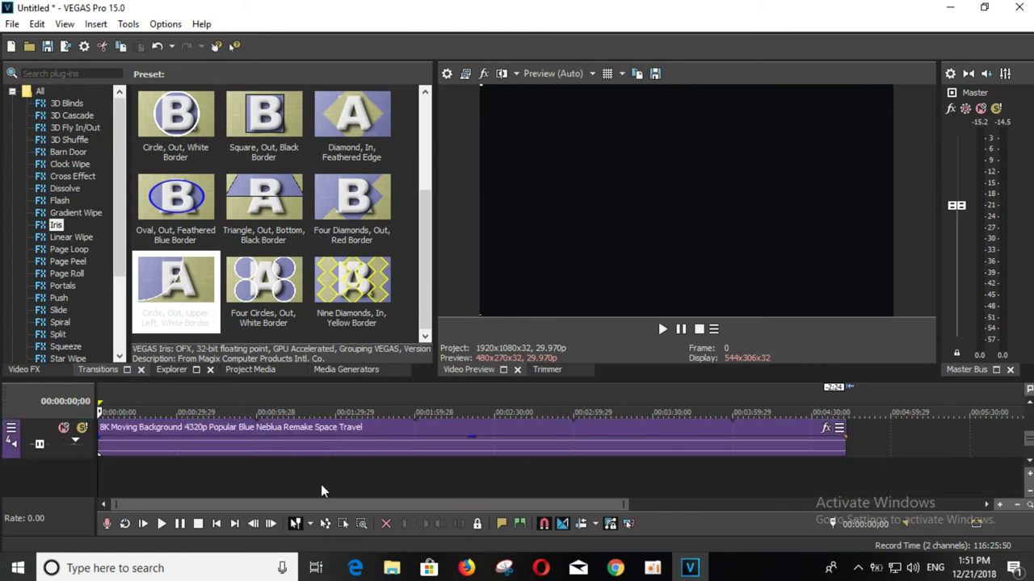
pyautogui.doubleClick(100, 463)
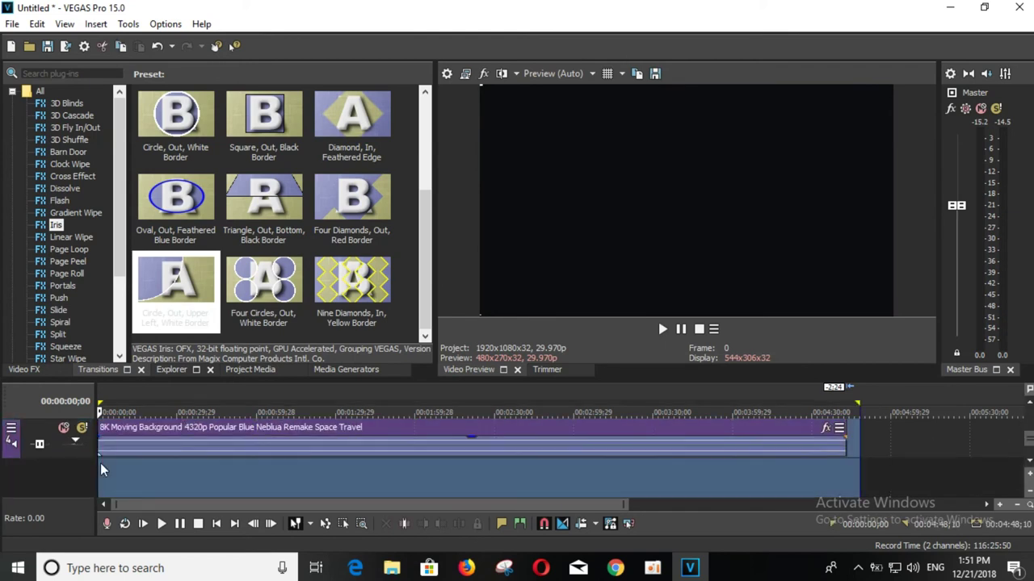
pyautogui.click(12, 24)
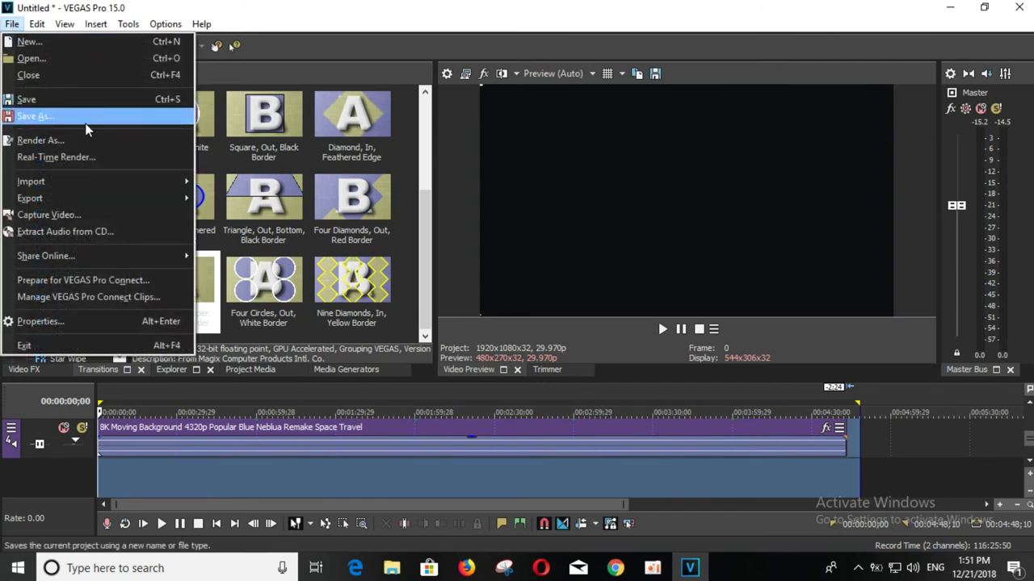
pyautogui.click(71, 140)
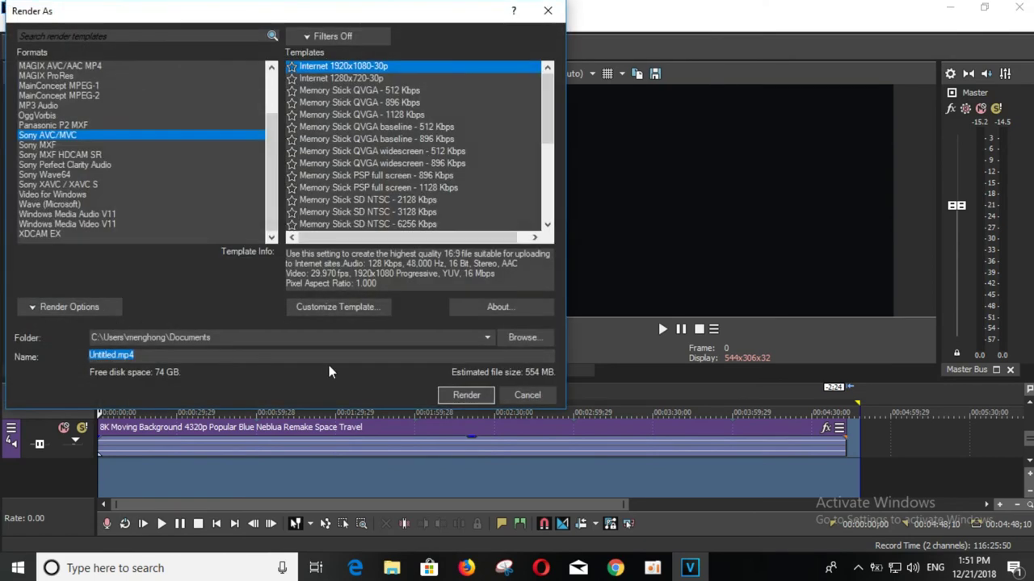
pyautogui.click(522, 338)
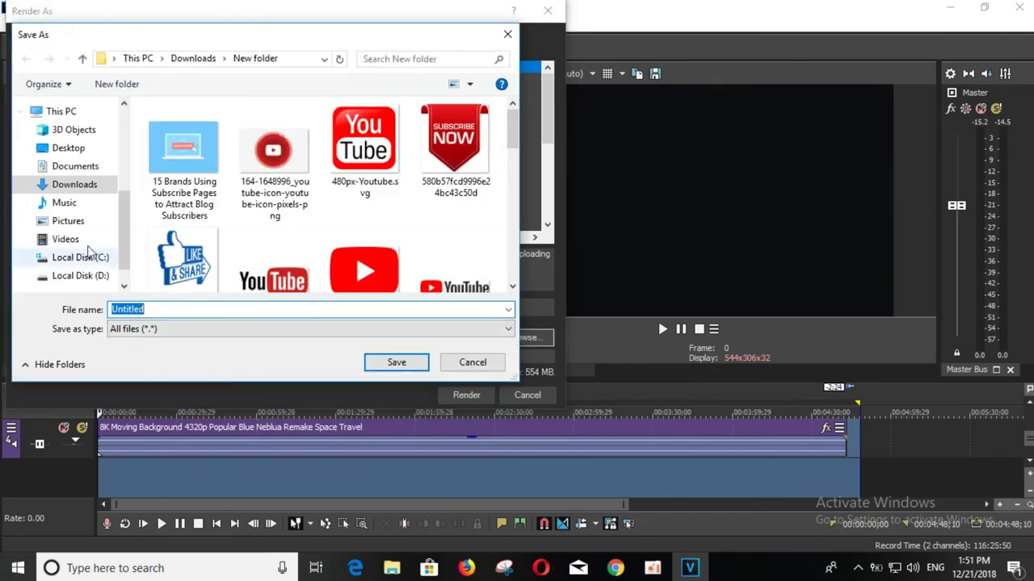
pyautogui.click(67, 170)
pyautogui.click(176, 310)
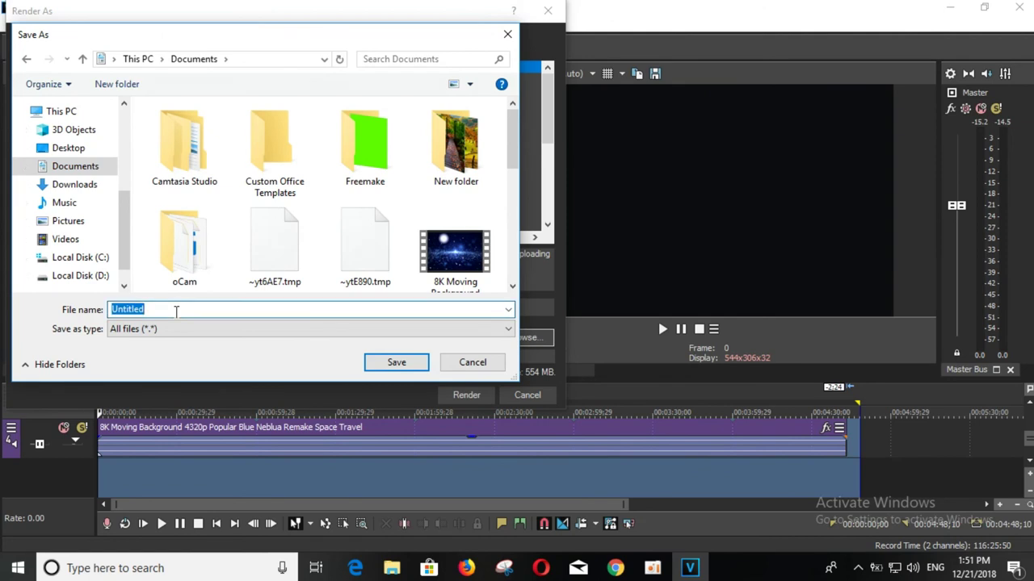
pyautogui.press('BackSpace')
pyautogui.click(132, 309)
pyautogui.click(403, 364)
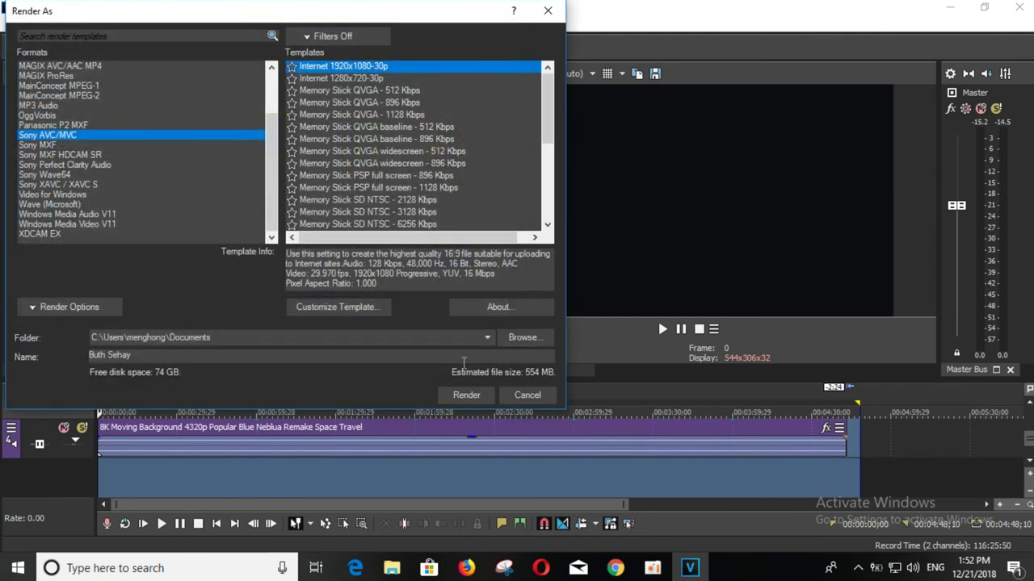
pyautogui.click(466, 399)
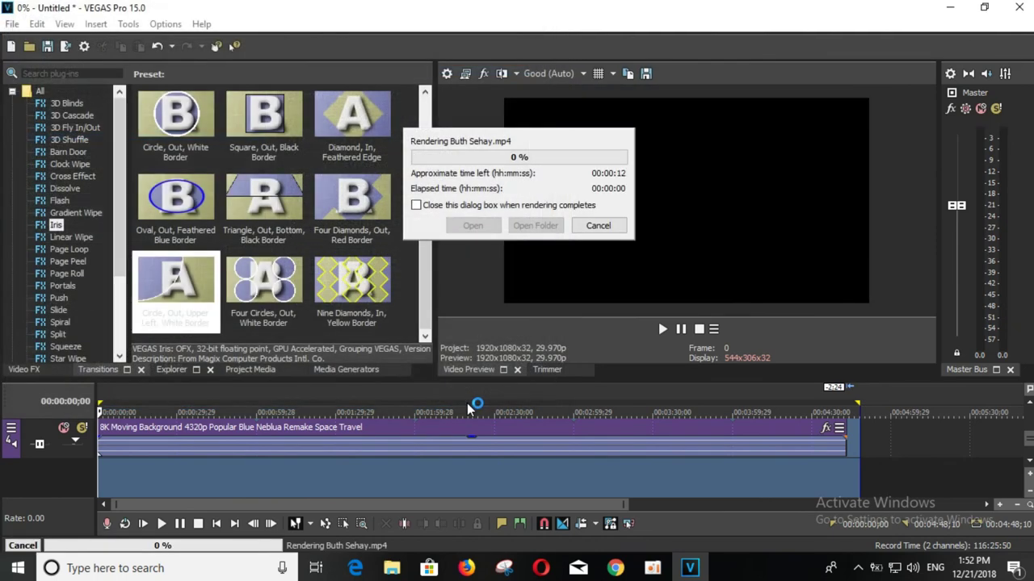
pyautogui.click(949, 7)
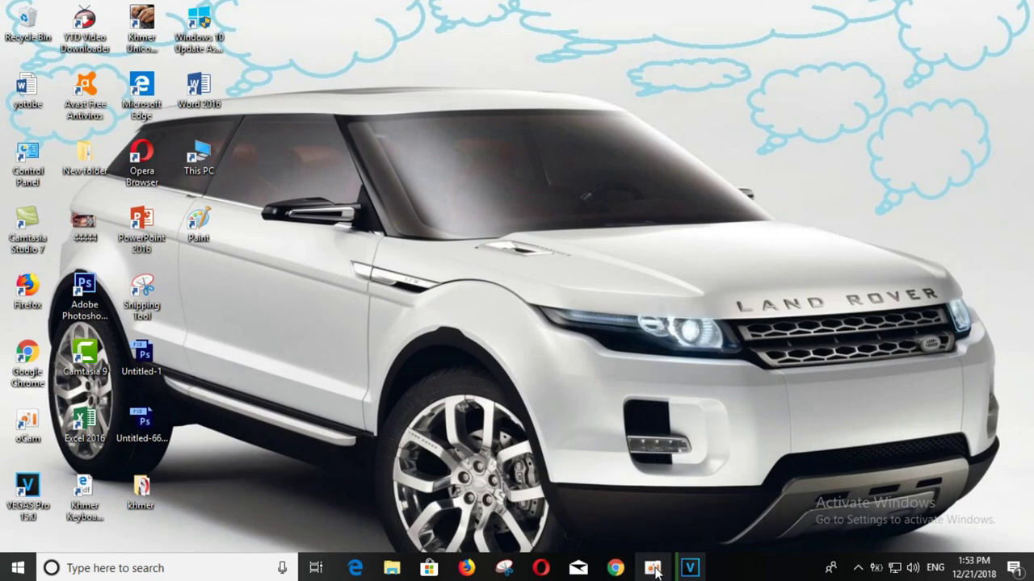
pyautogui.moveTo(654, 568)
pyautogui.click(646, 513)
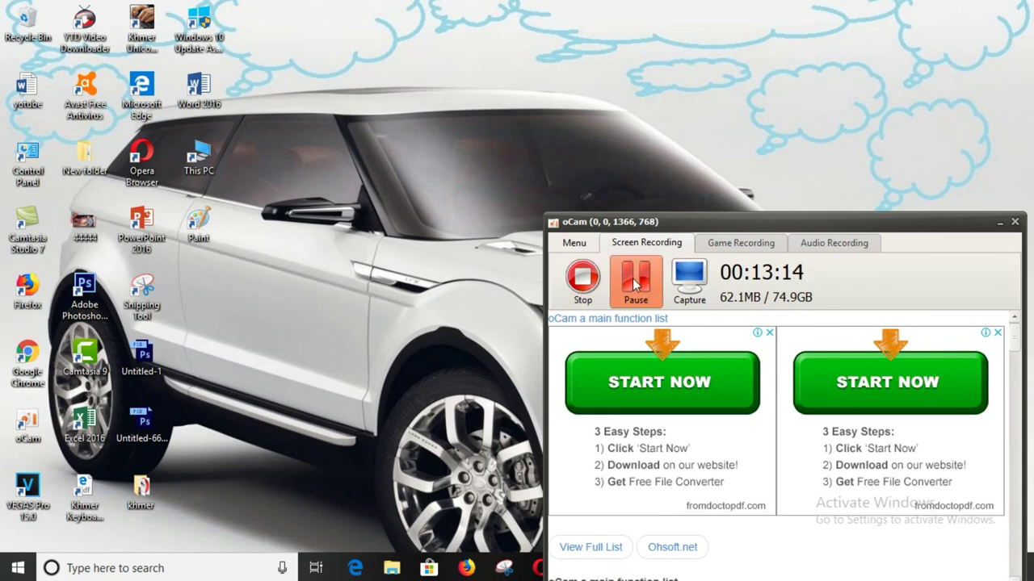
pyautogui.click(592, 282)
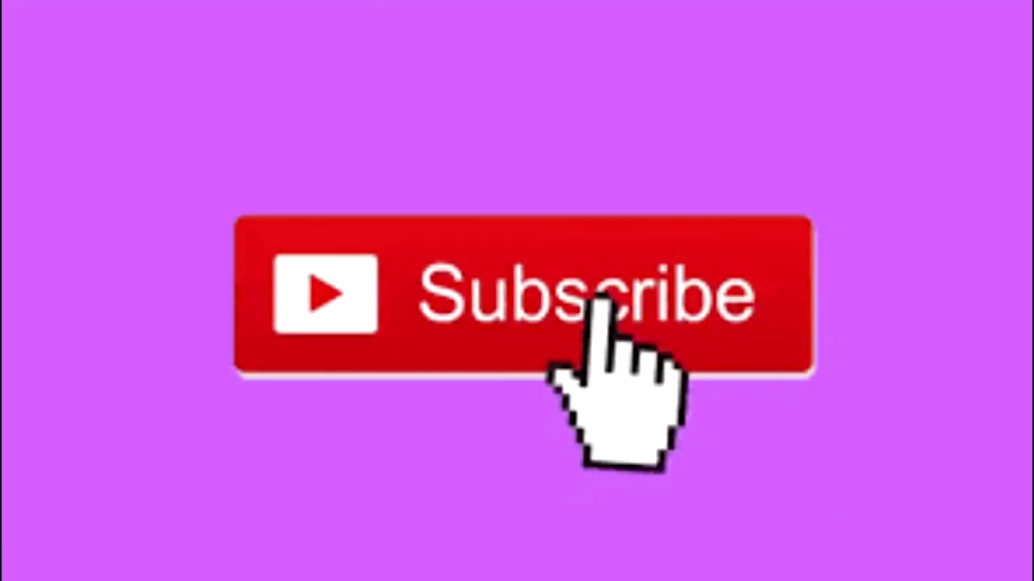